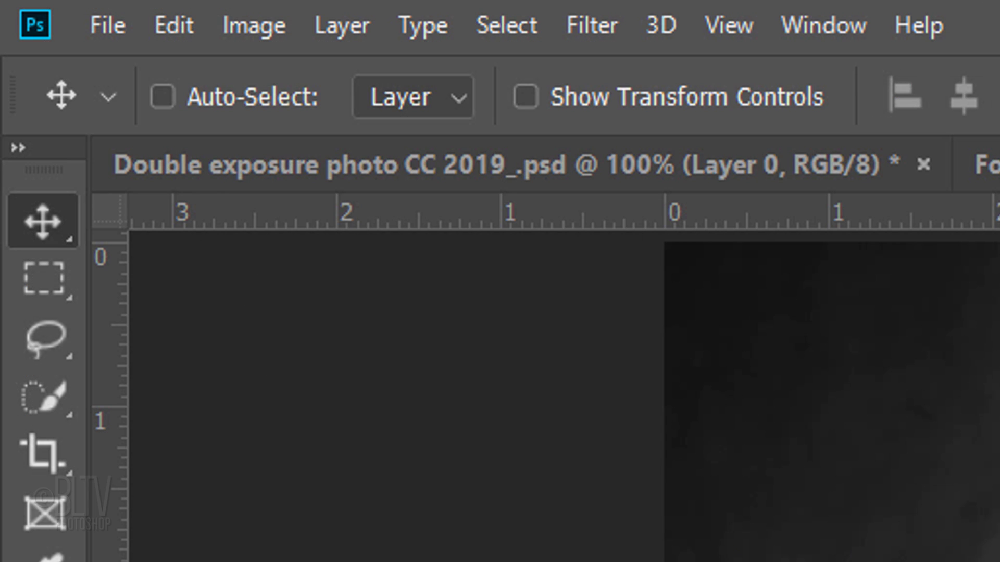
- Add a Black & White adjustment layer above the portrait's Background layer
left_click(68, 7)
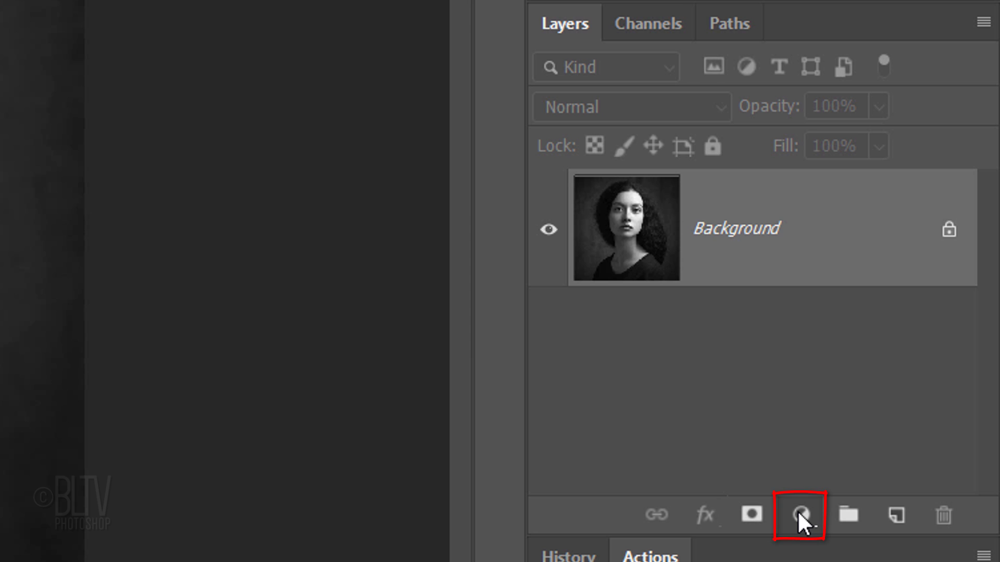
left_click(799, 512)
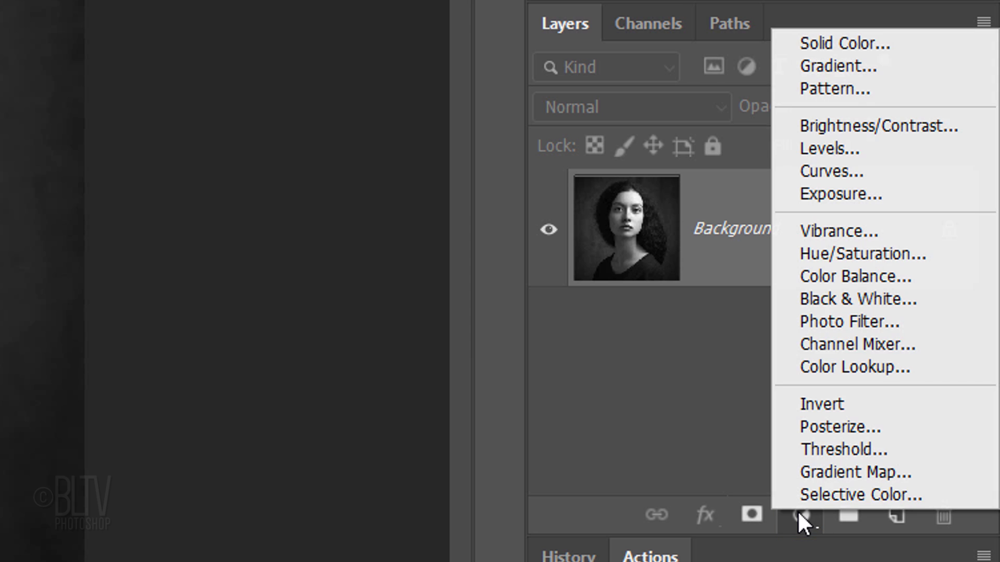
left_click(823, 300)
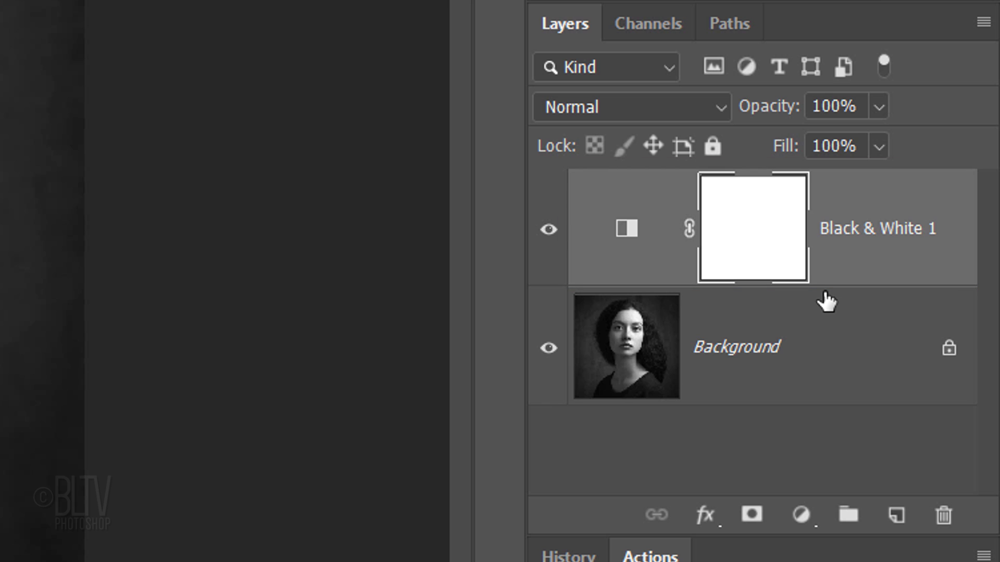
- Add a Curves adjustment layer and apply Auto tone correction to it
left_click(795, 514)
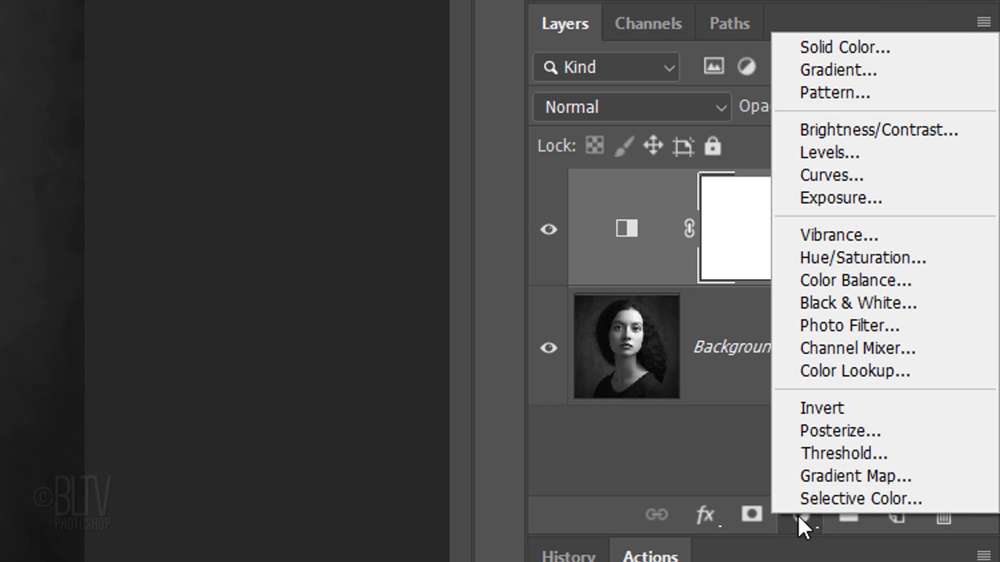
left_click(820, 174)
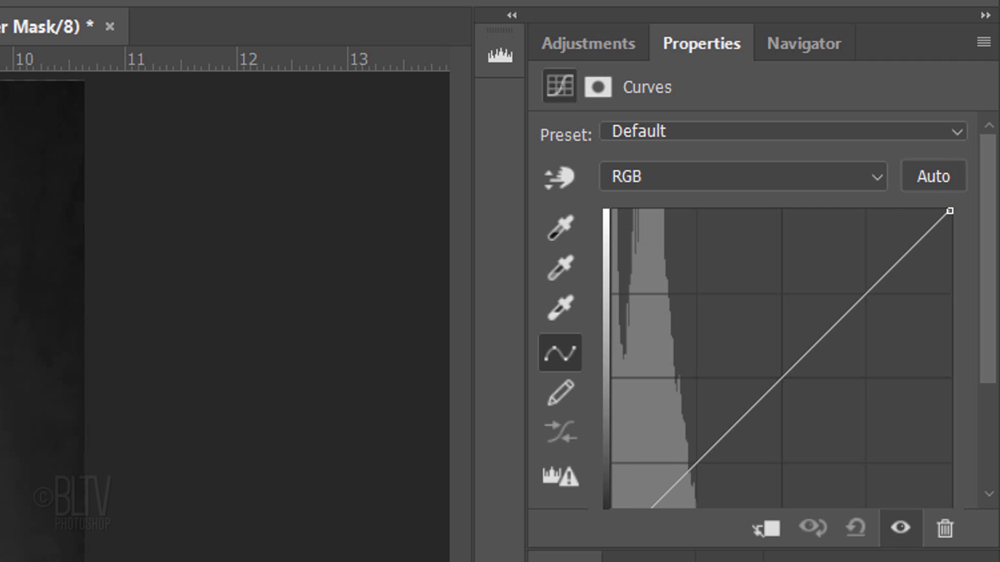
left_click(931, 177)
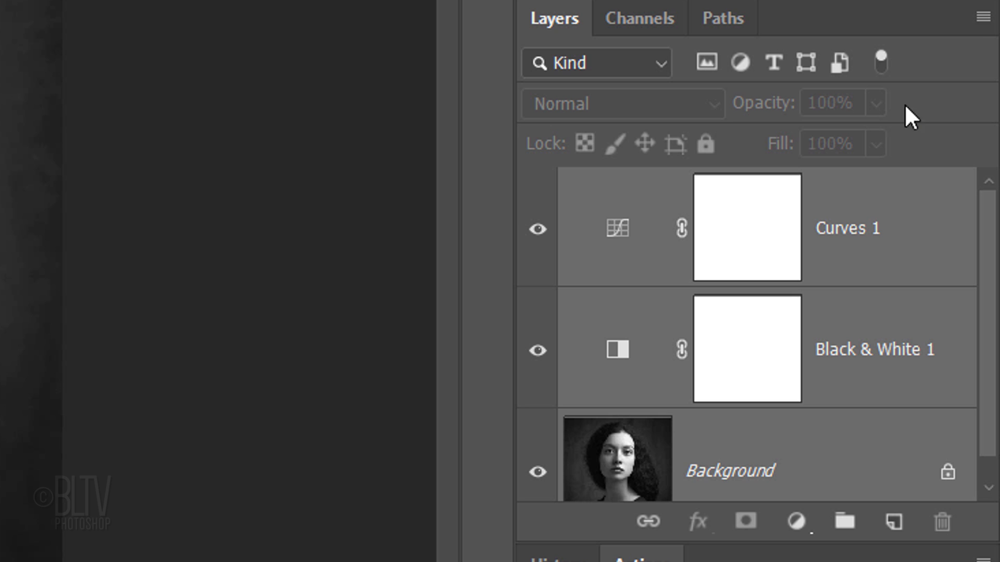
- Convert the Background, Black & White and Curves layers into one smart object named Curves 1
left_click(983, 17)
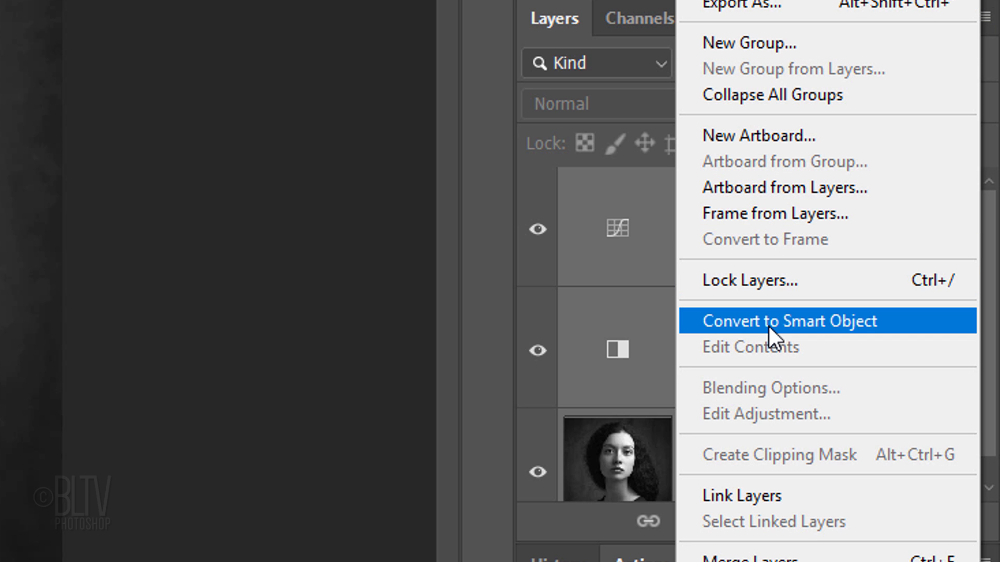
left_click(768, 327)
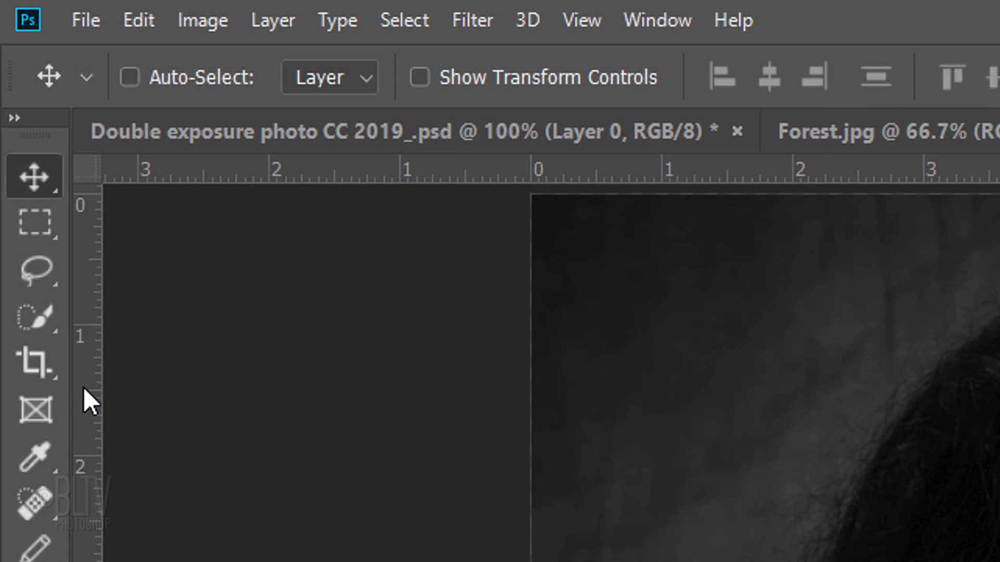
- Set the Crop tool to W x H x Resolution with empty width and height values
right_click(11, 121)
left_click(172, 369)
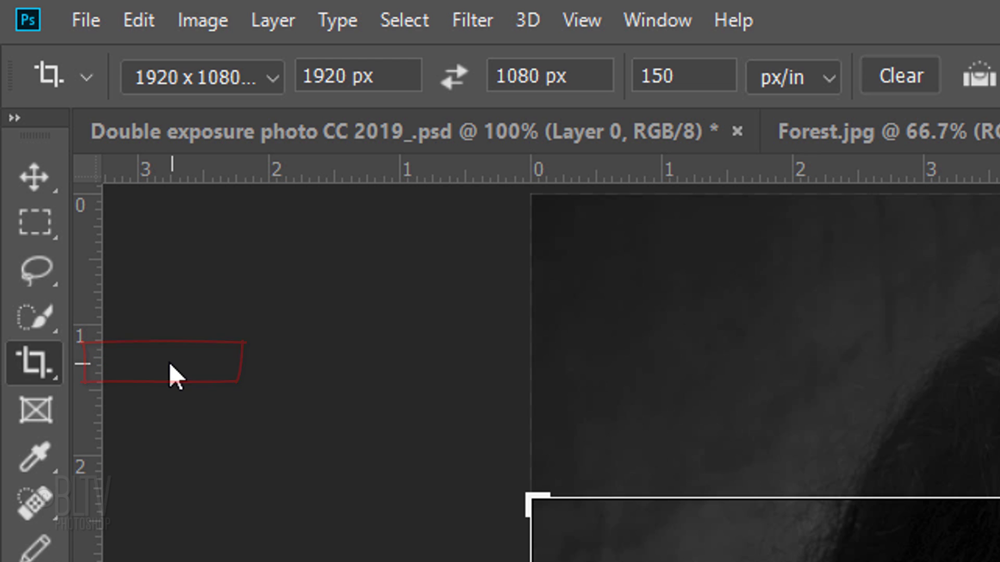
left_click(270, 77)
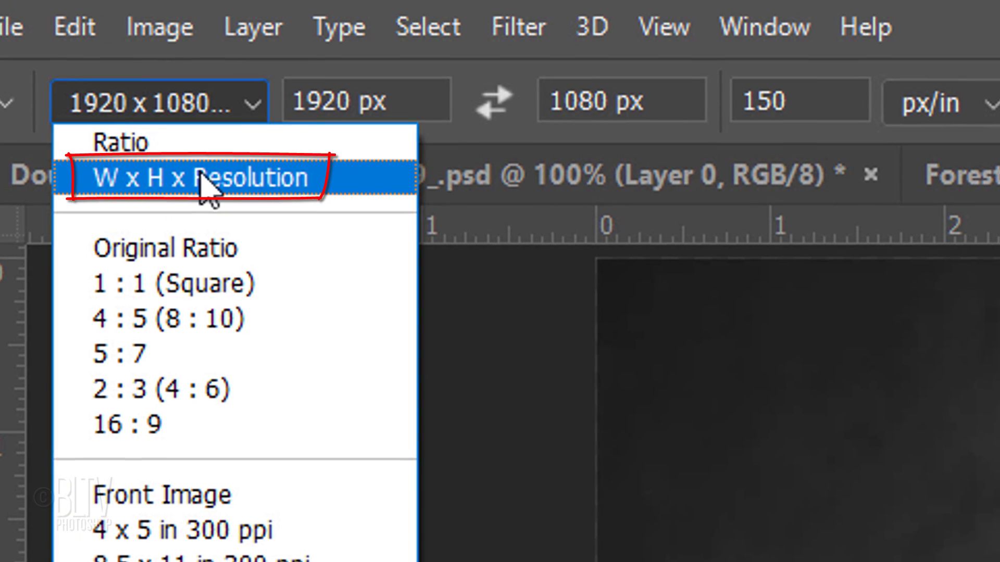
left_click(219, 156)
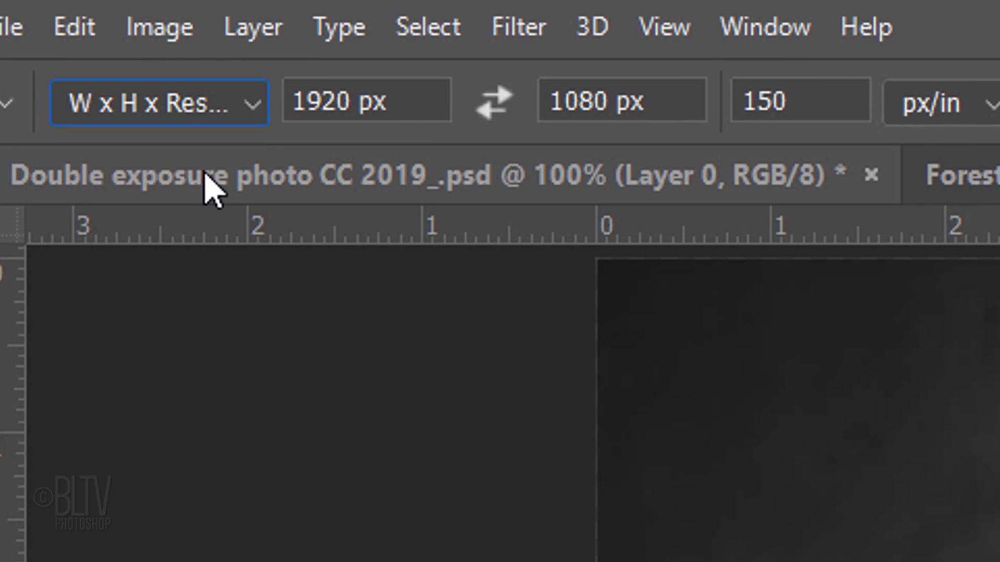
left_click(372, 106)
key("BackSpace")
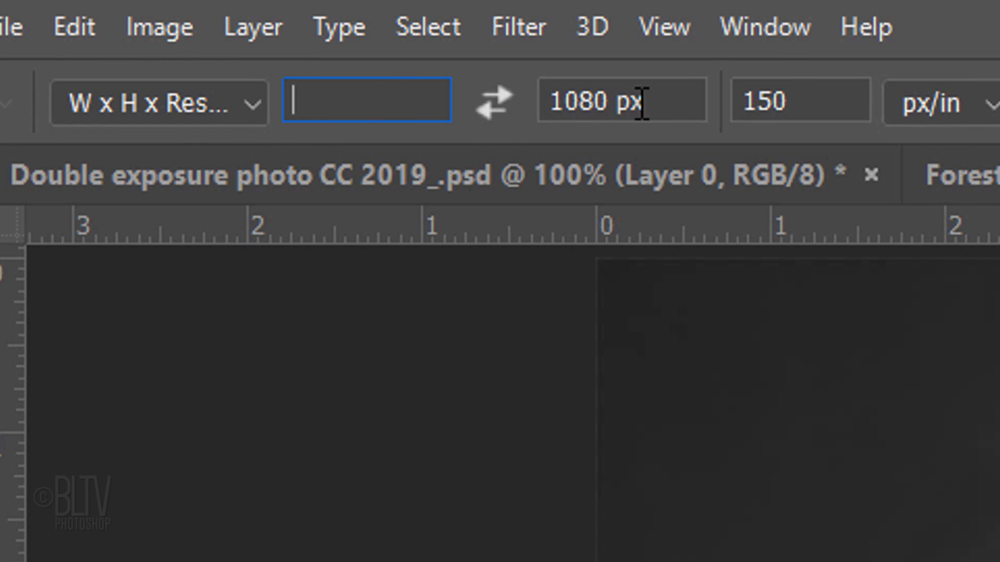
left_click(640, 101)
key("BackSpace")
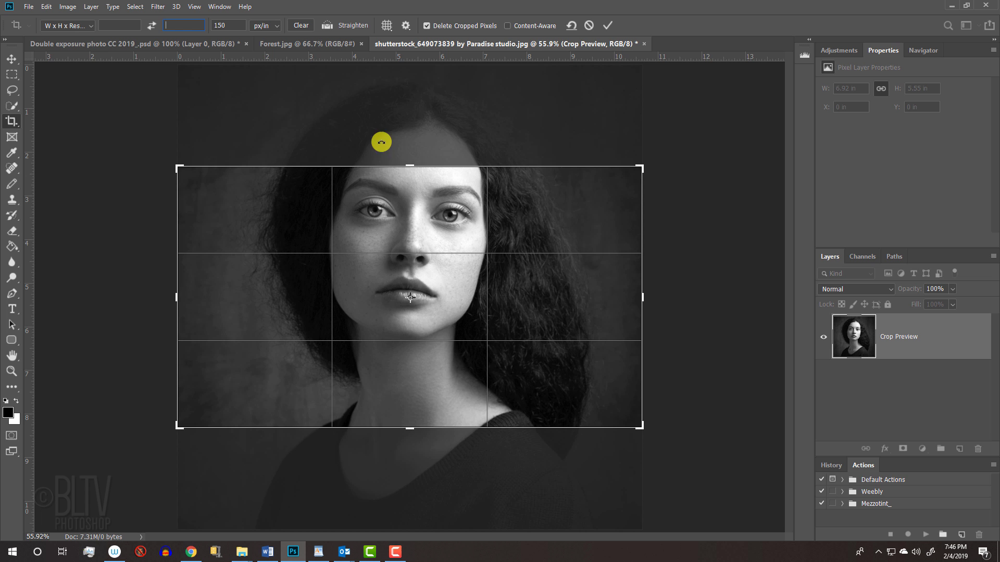
- Pull the crop edges in to a tight frame around the face and commit the crop
left_click_drag(410, 167, 411, 149)
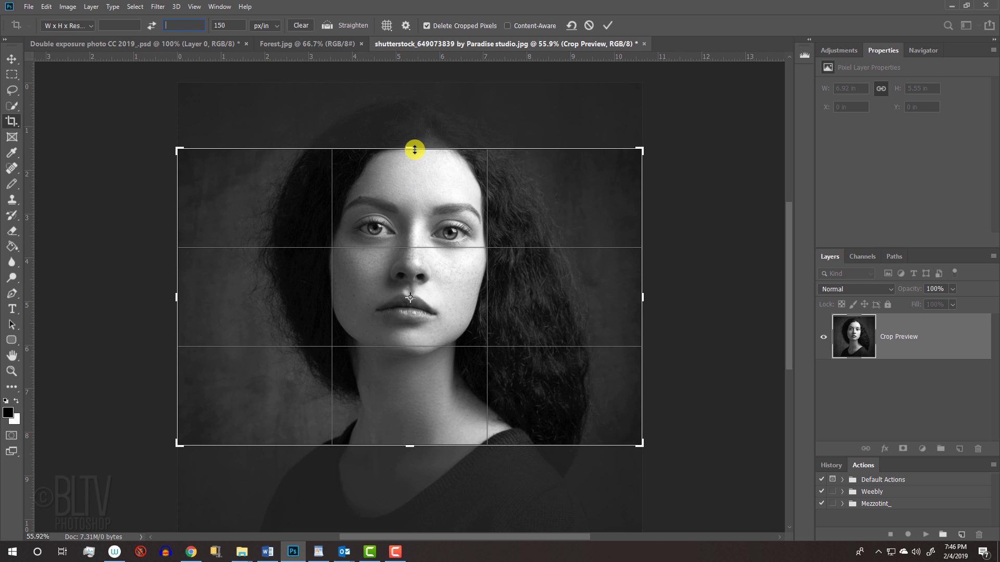
left_click_drag(642, 297, 567, 295)
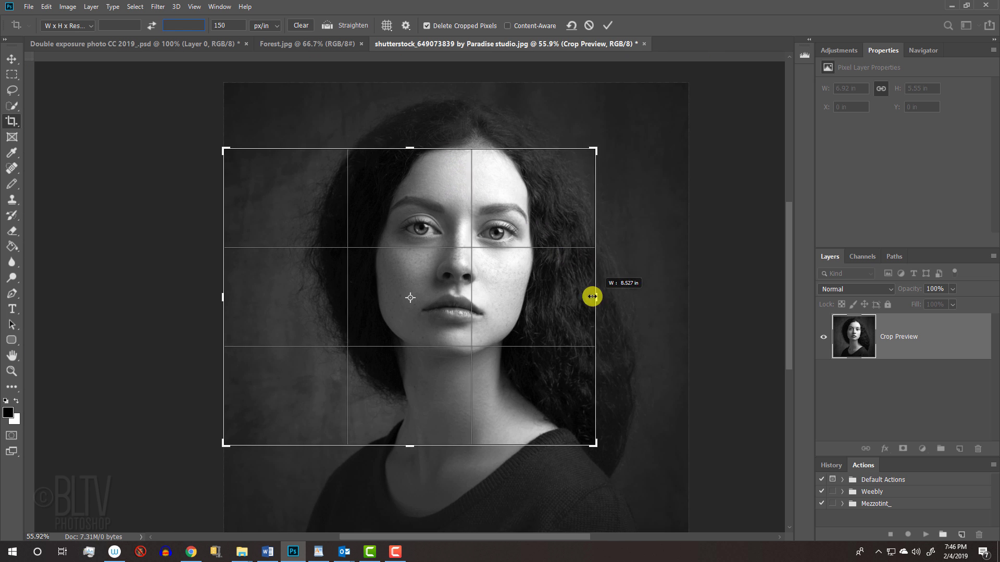
left_click_drag(413, 442, 410, 420)
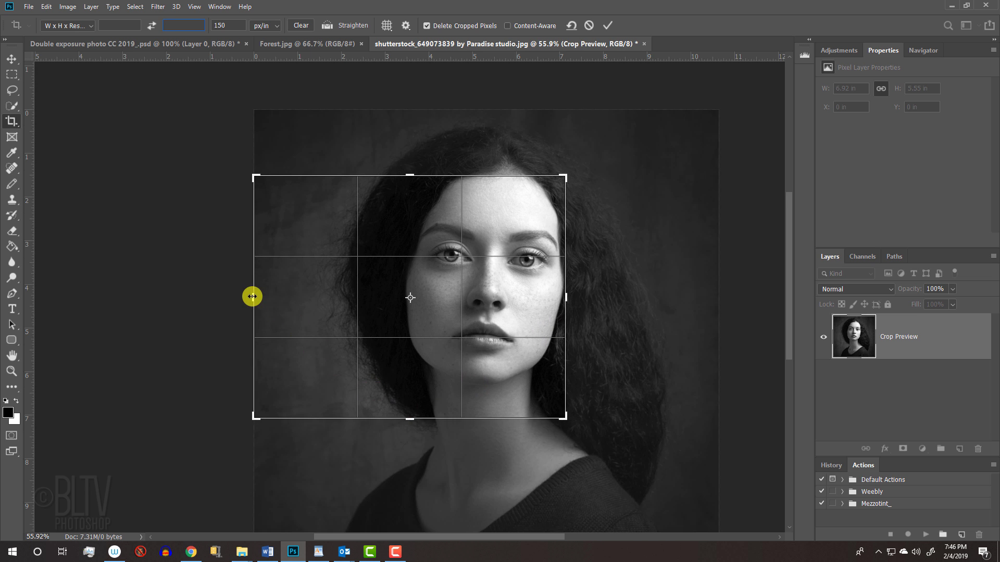
left_click_drag(253, 297, 287, 292)
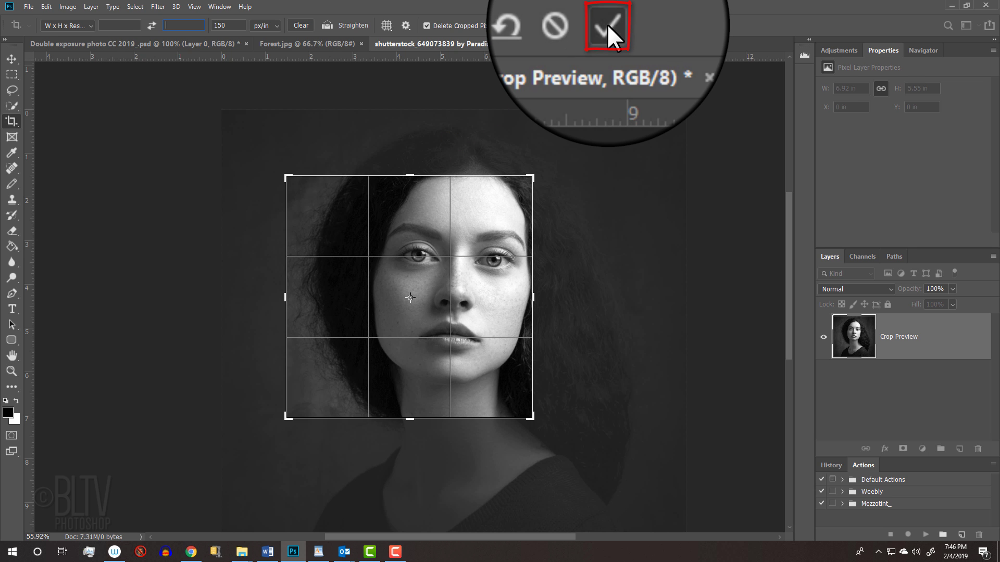
left_click(610, 26)
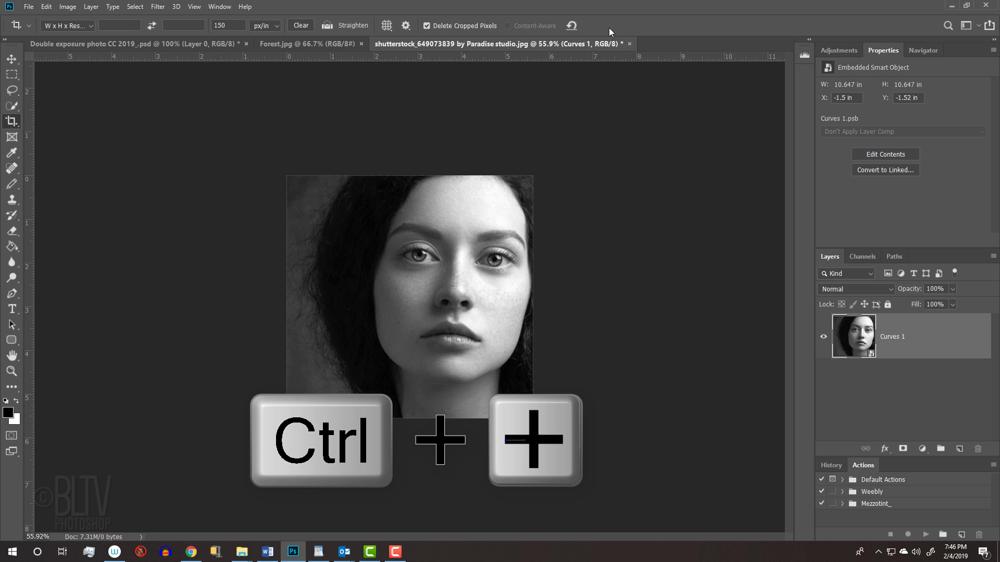
- Zoom in, add a Curves 2 layer and drag its black point to input 63
key("ctrl+plus")
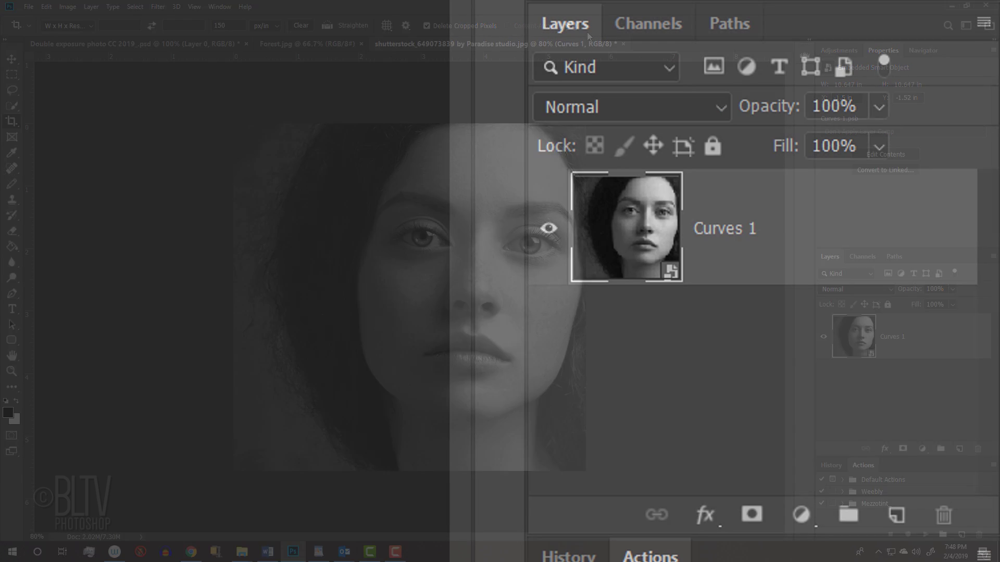
left_click(803, 517)
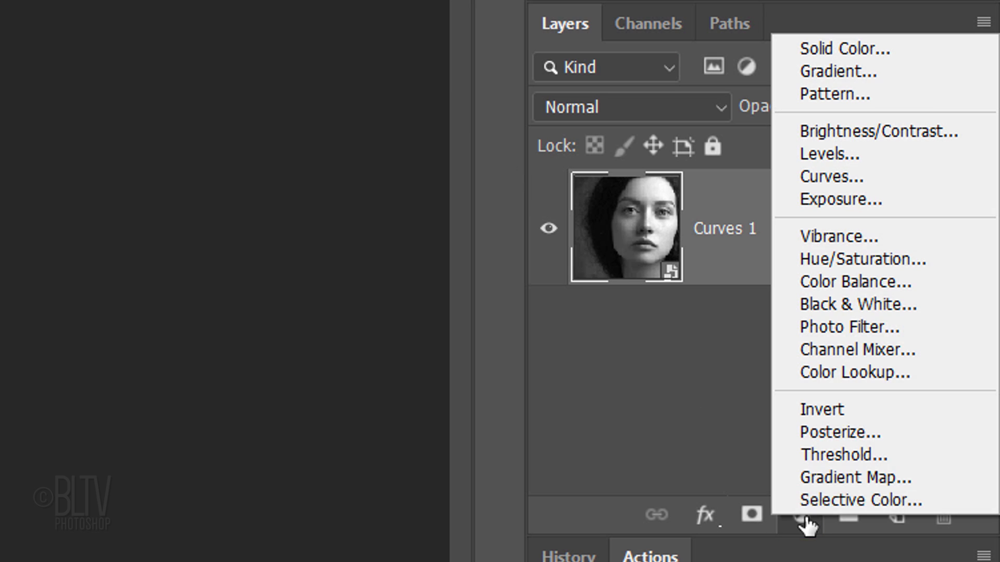
left_click(817, 183)
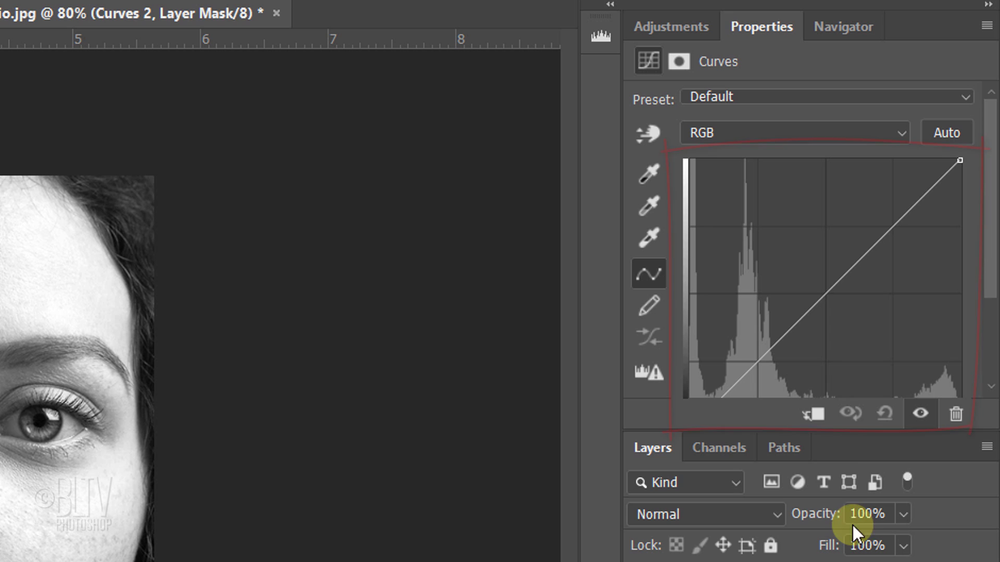
left_click_drag(825, 436, 821, 517)
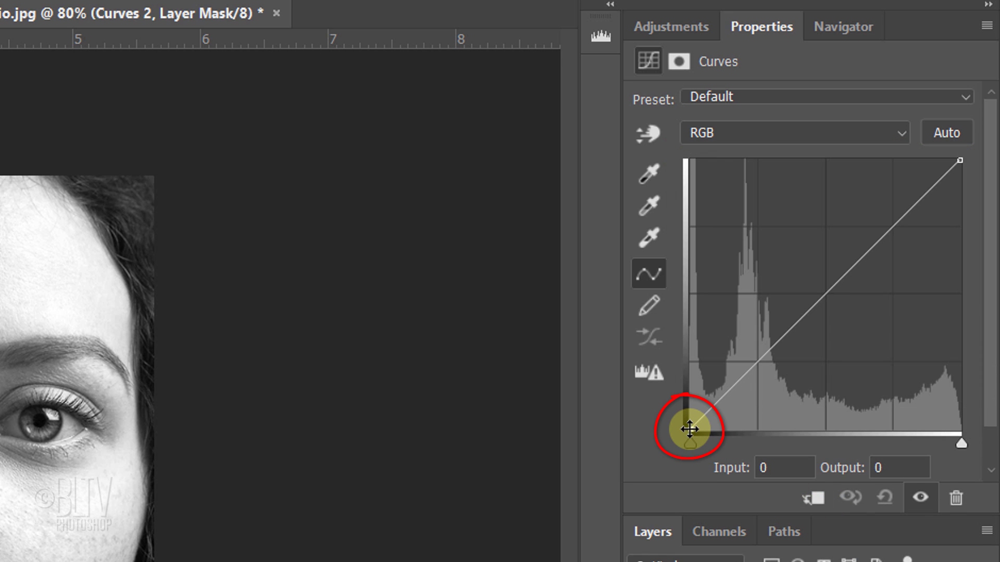
left_click_drag(690, 430, 758, 430)
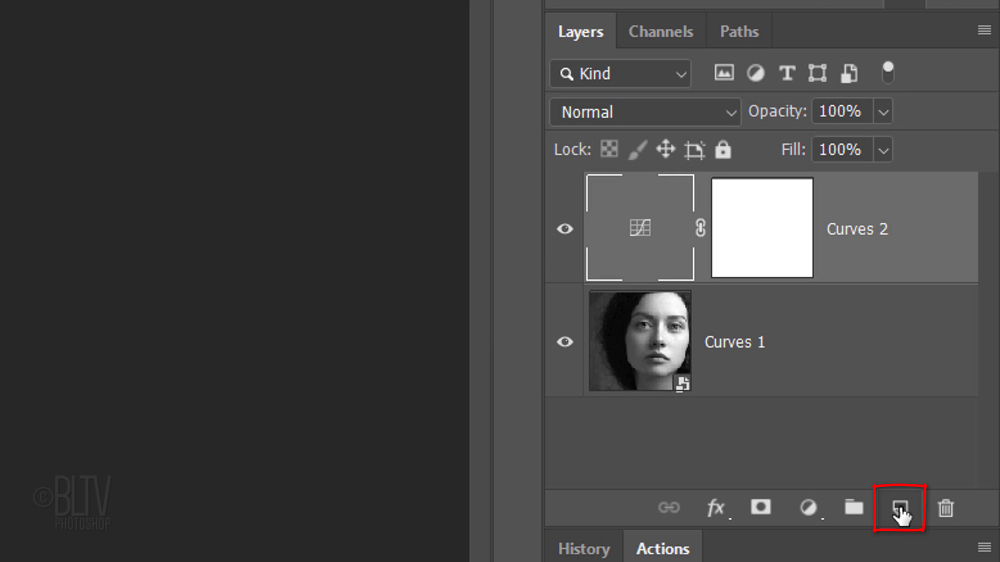
- On a new Layer 1, set up a soft round brush with default black and white colours
left_click(900, 510)
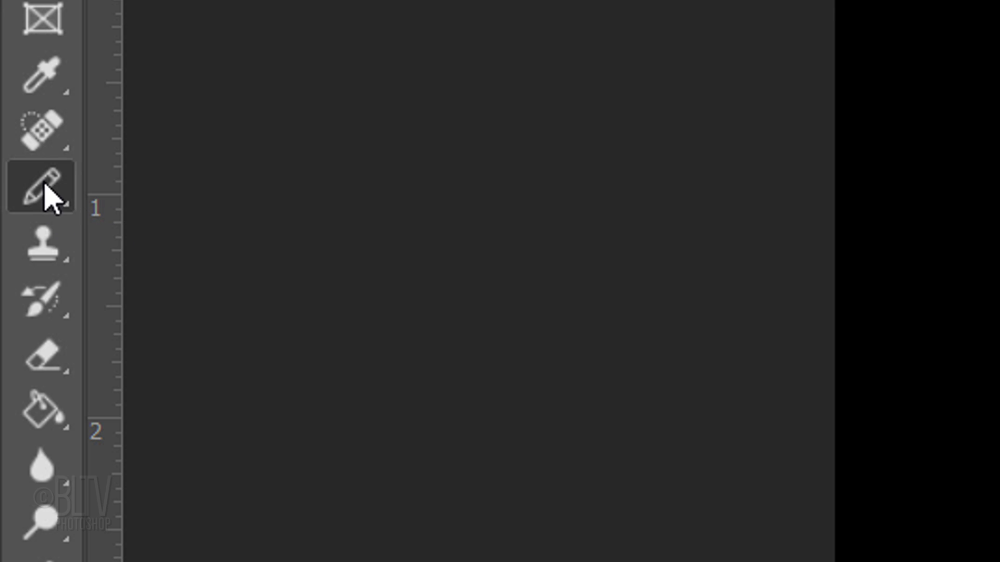
right_click(45, 192)
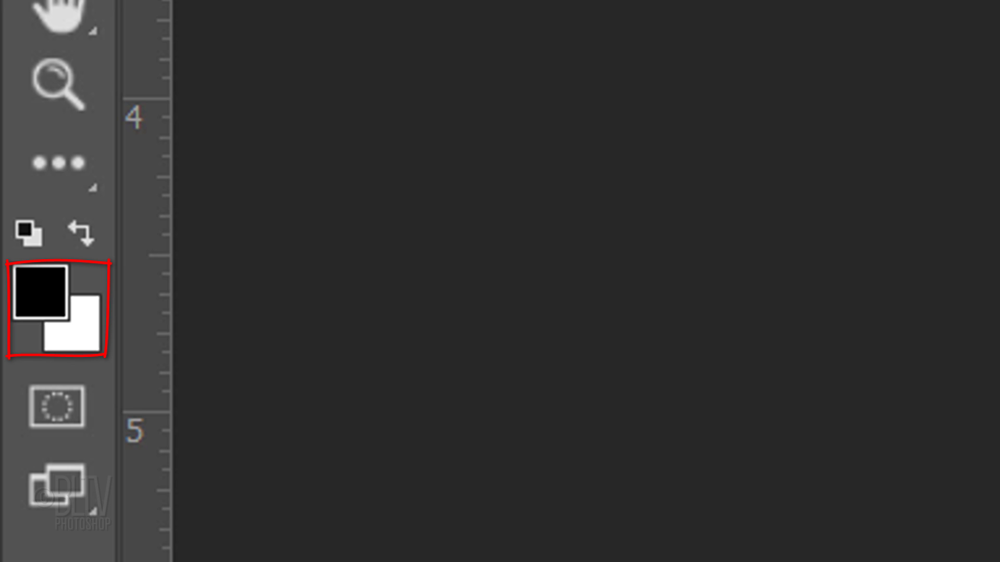
key("d")
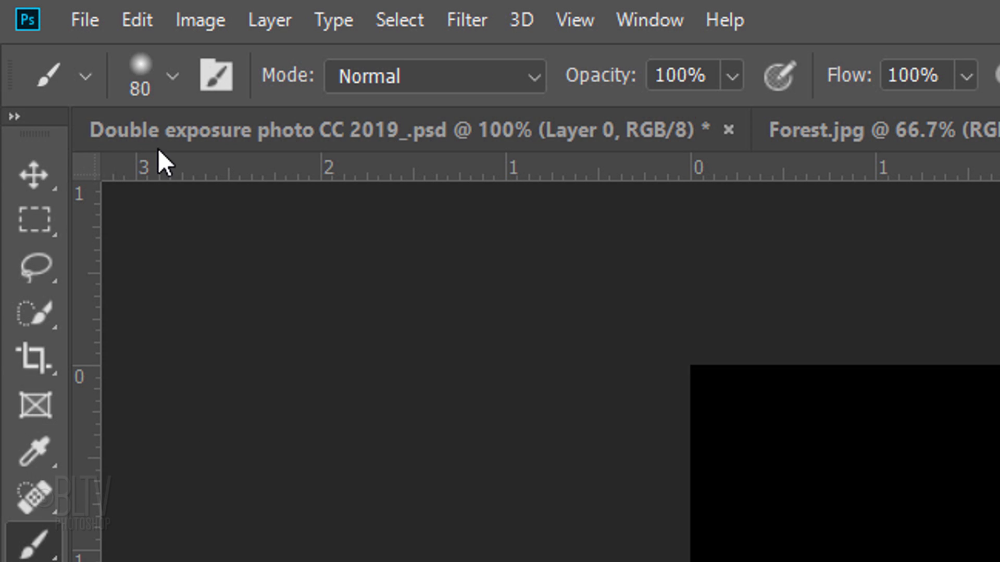
left_click(170, 79)
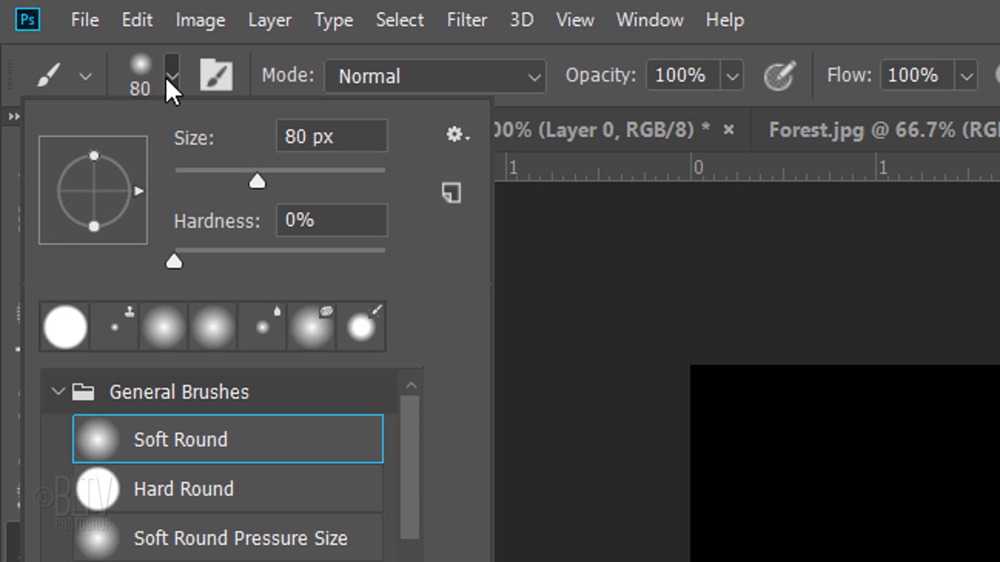
left_click(166, 77)
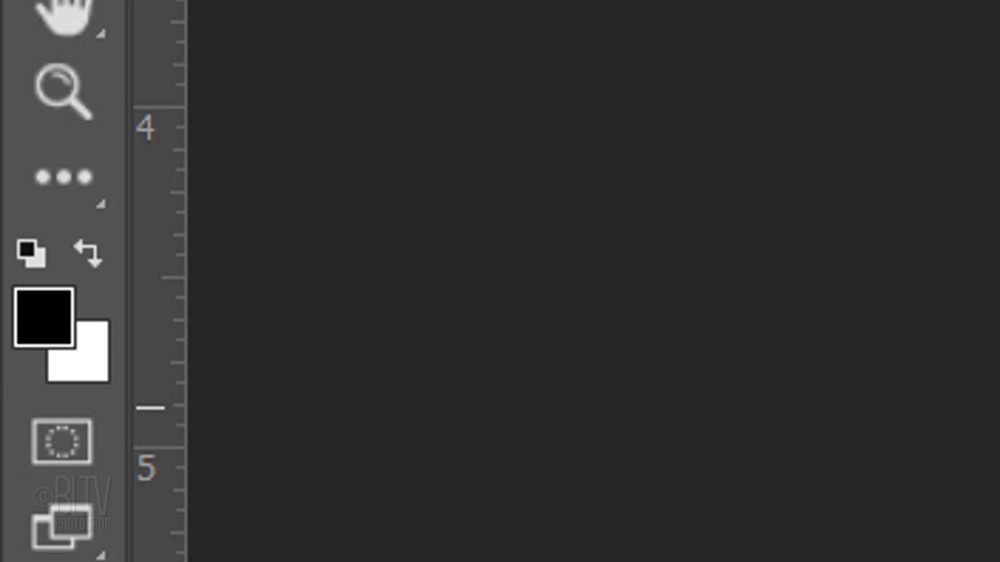
key("x")
key("x")
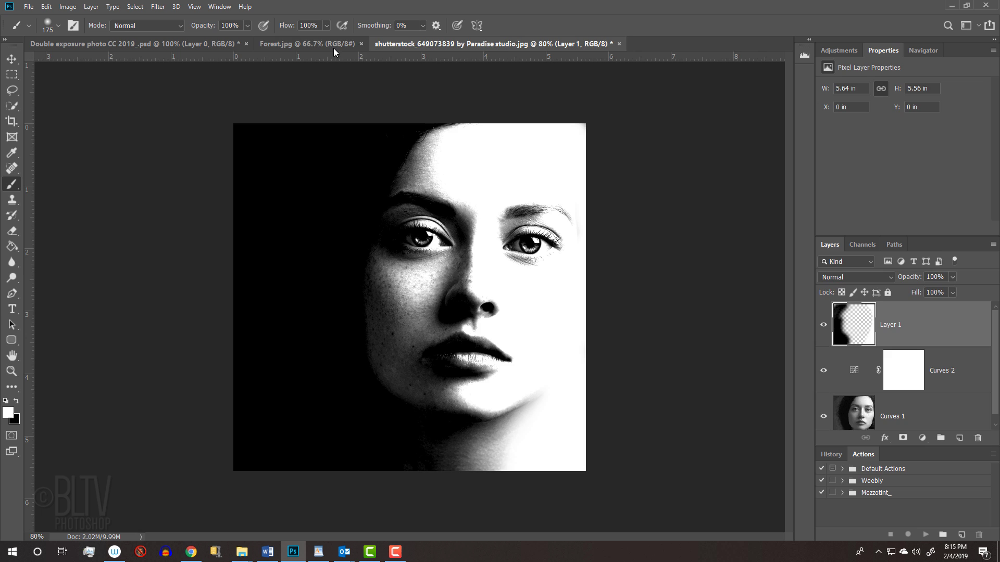
- Drag the forest photo into the portrait document as Layer 2 above the face
left_click(324, 44)
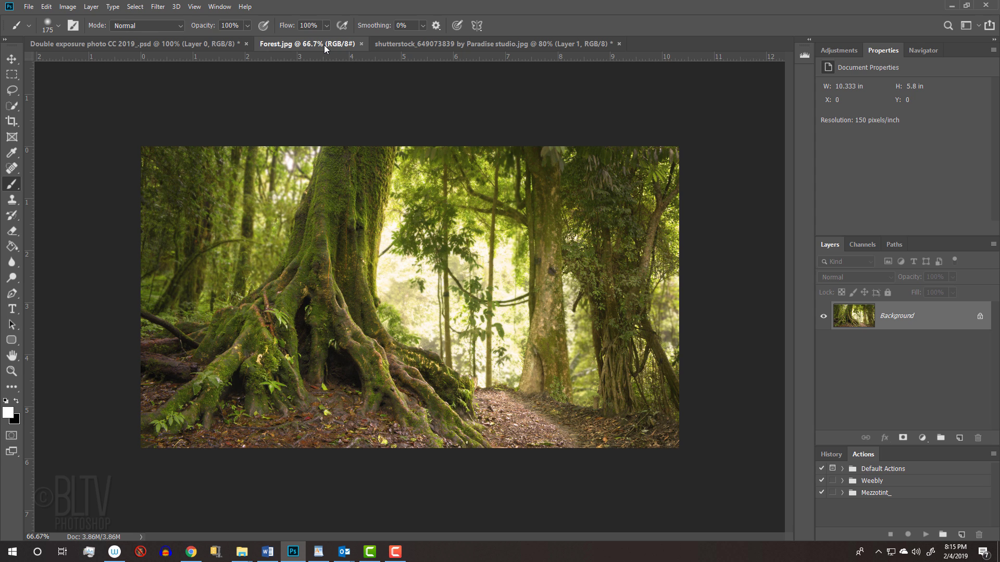
key("v")
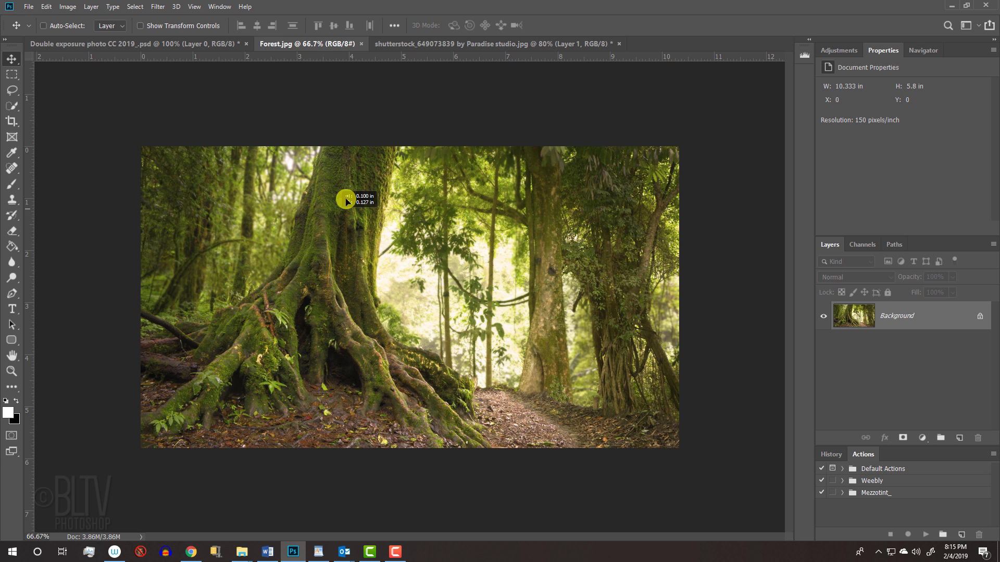
left_click(444, 44)
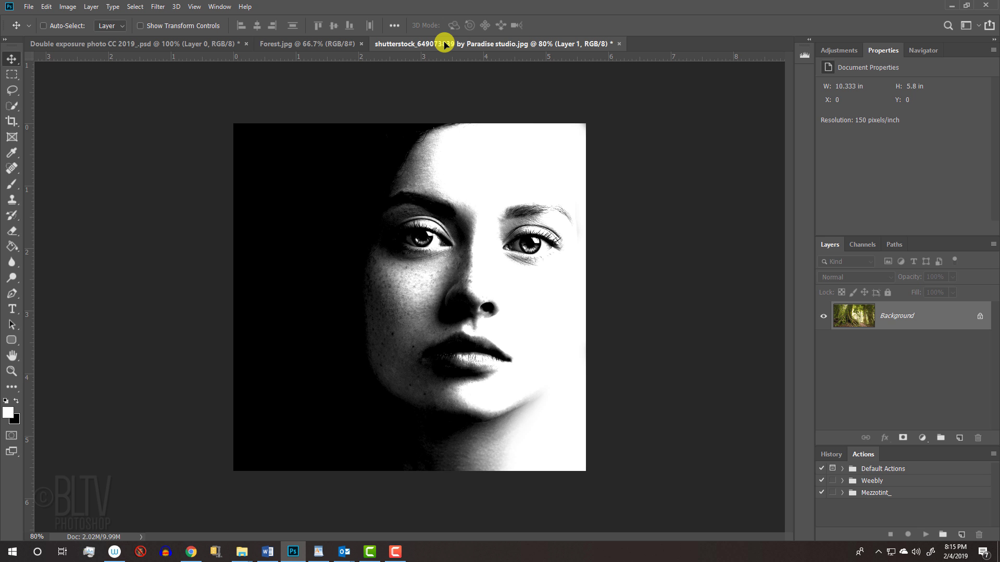
left_click_drag(444, 44, 407, 143)
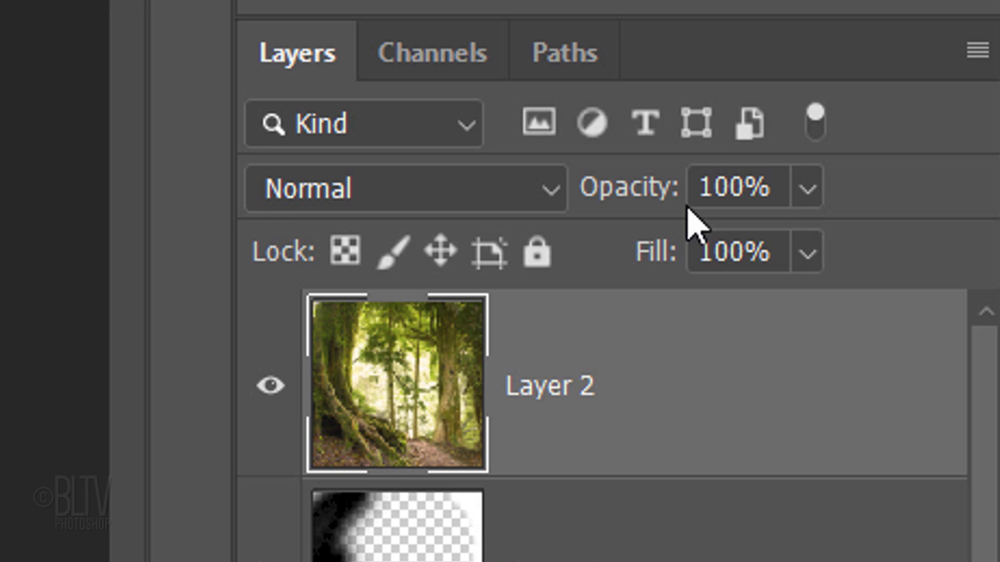
left_click(953, 277)
- Set the forest layer to 48% opacity, enlarge it slightly, and shift it right over the face
left_click_drag(802, 236, 703, 236)
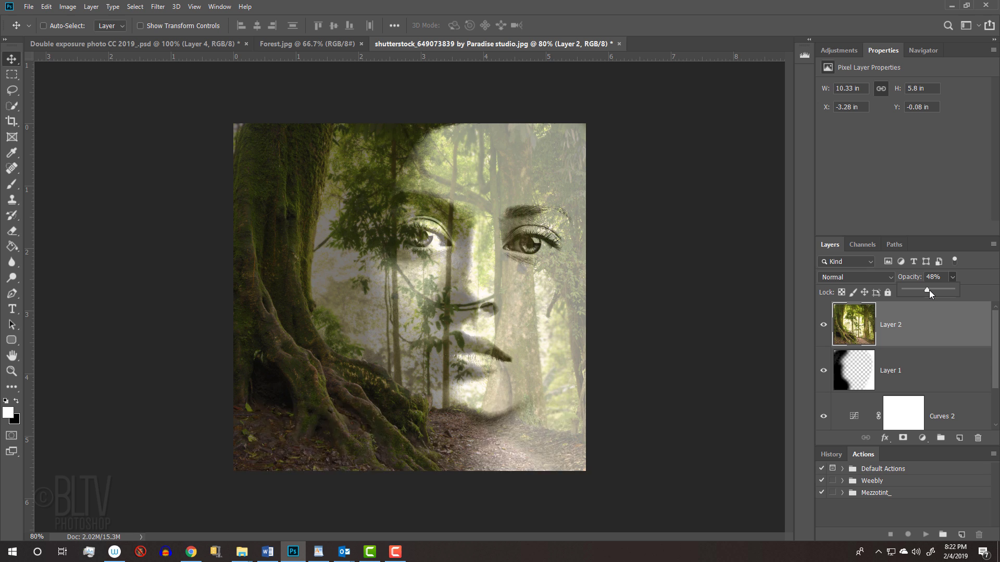
key("ctrl+t")
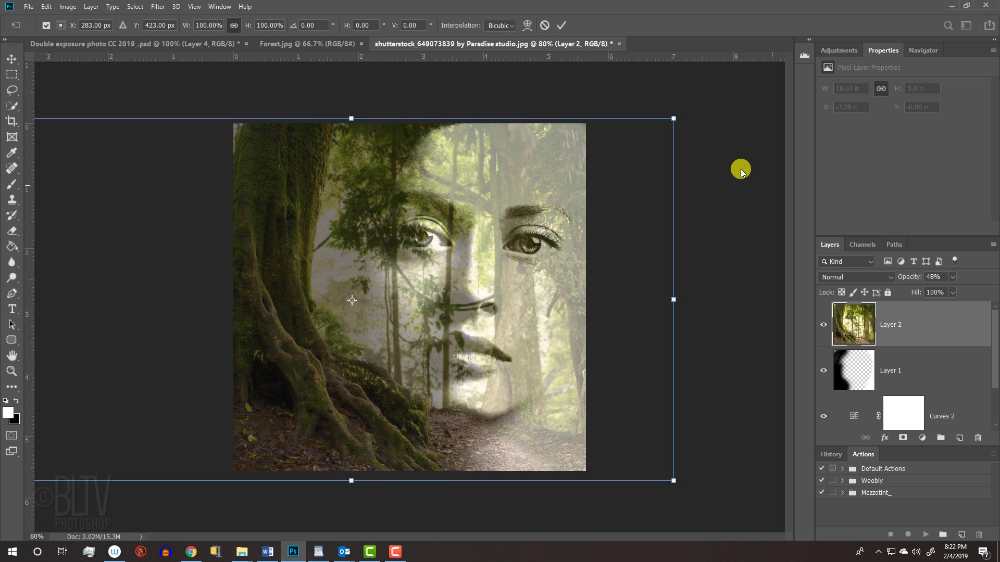
left_click(675, 119)
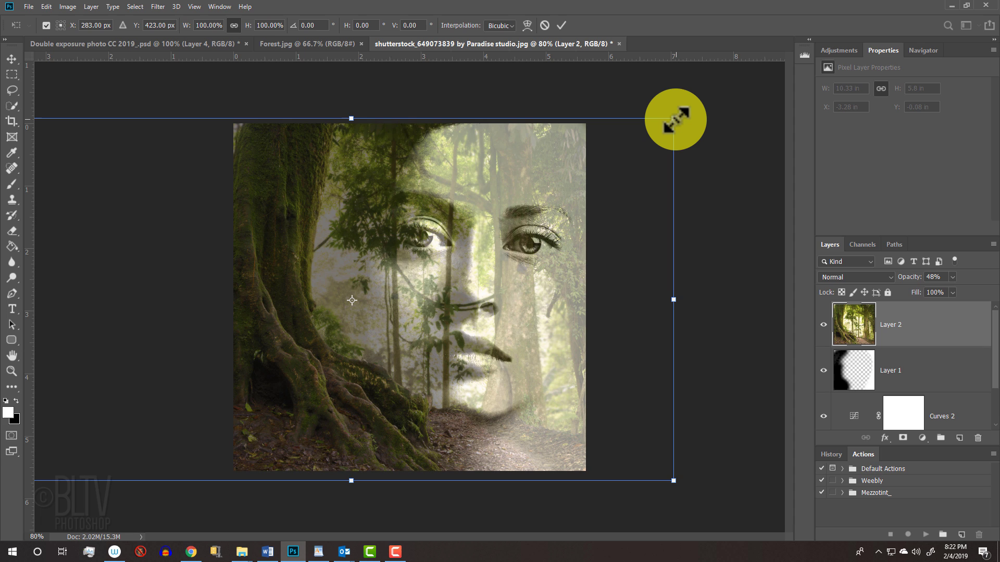
key("alt+shift")
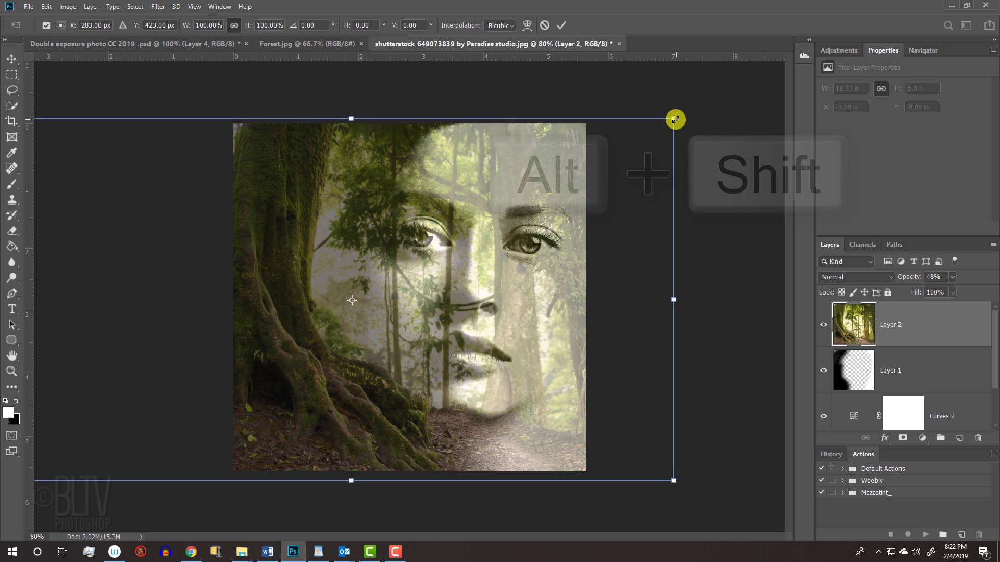
mouse_move(675, 120)
left_mouse_down()
mouse_move(773, 56)
mouse_move(674, 106)
left_mouse_up()
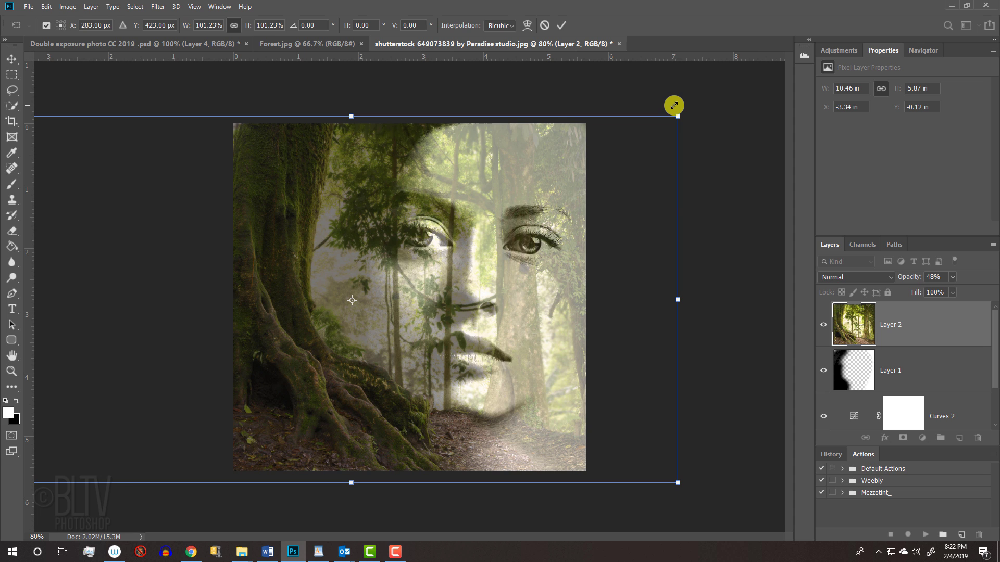
key("alt")
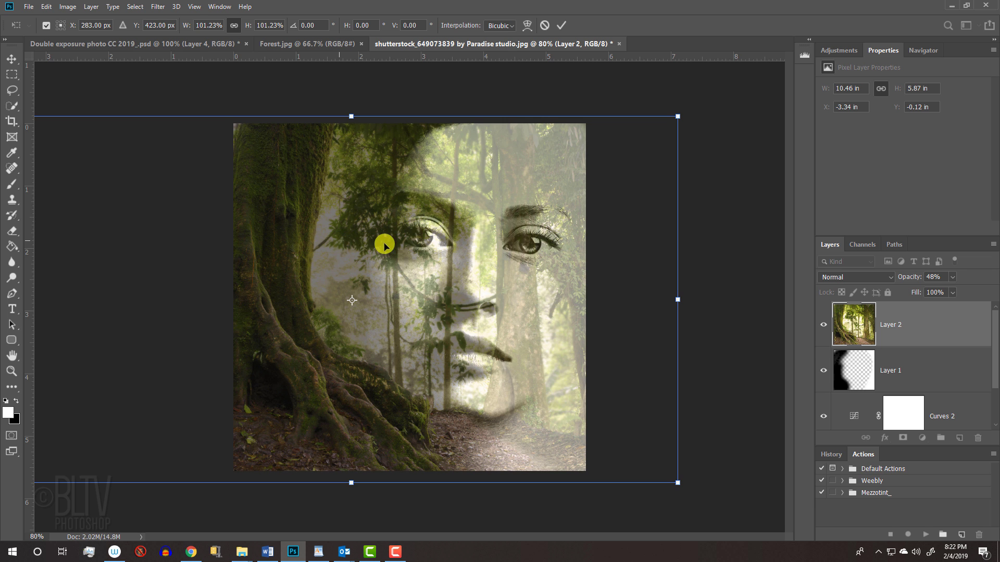
left_click_drag(340, 243, 406, 245)
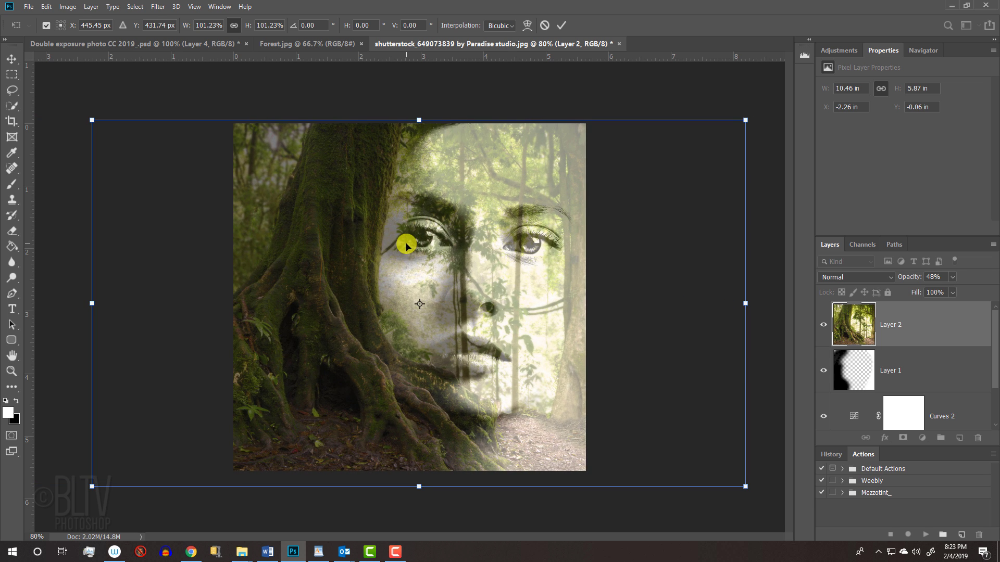
key("Return")
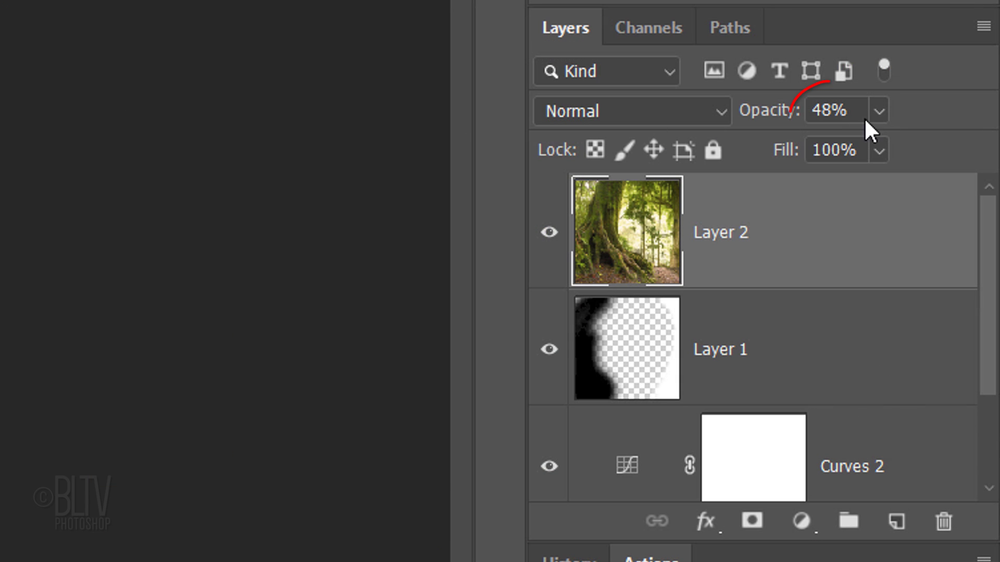
- Return forest Layer 2 to 100% opacity and switch it to Overlay blending
left_click(952, 277)
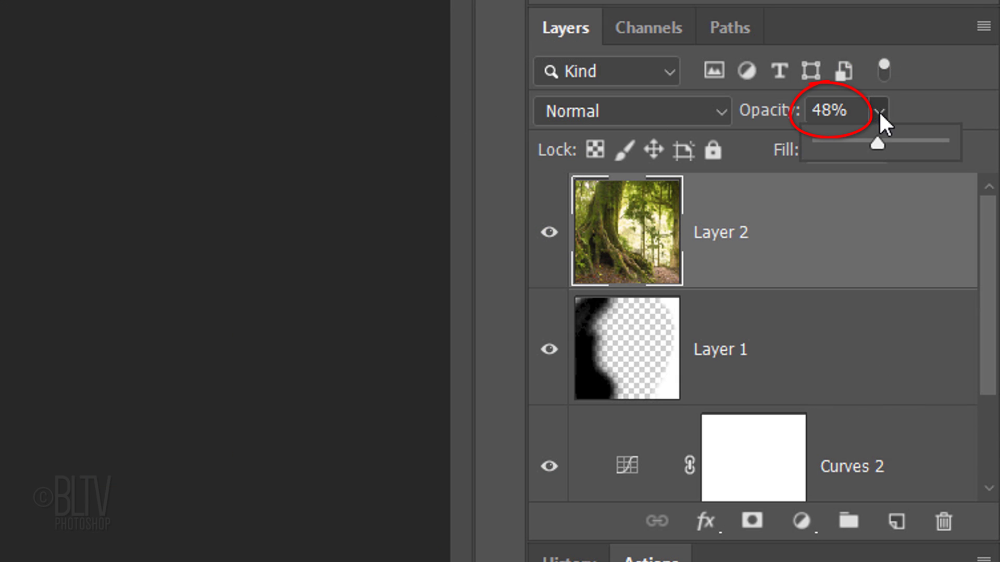
left_click_drag(880, 113, 941, 143)
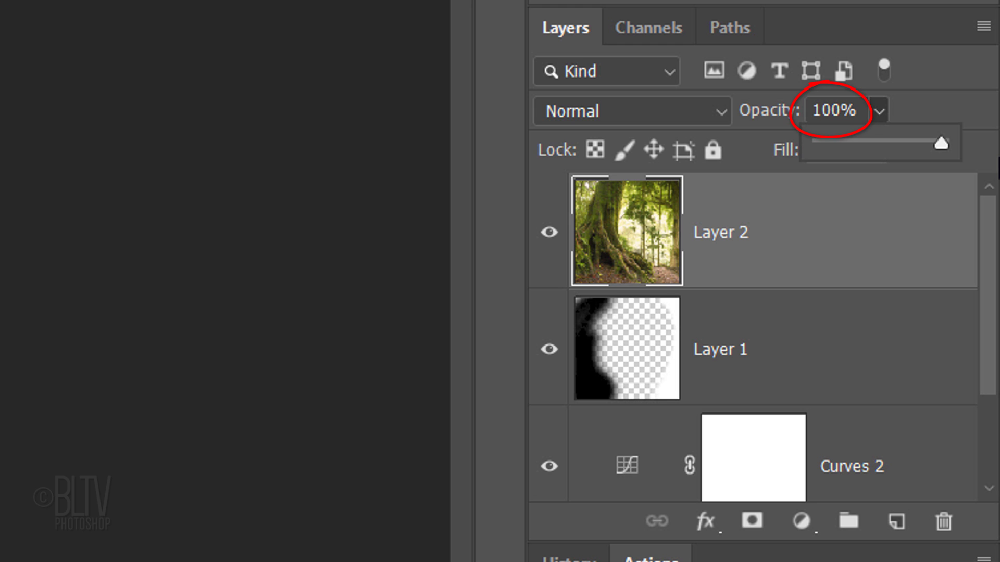
left_click(615, 111)
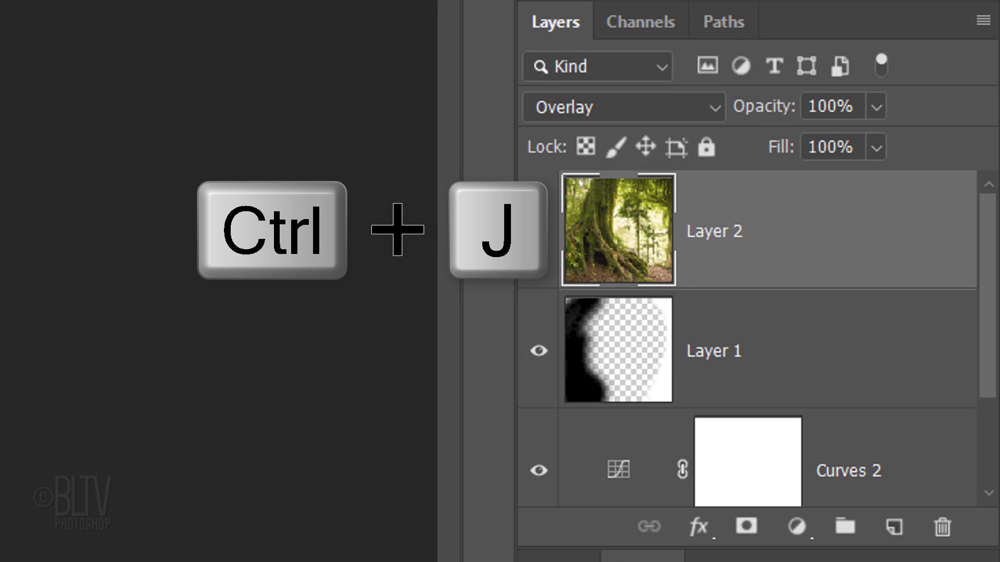
- Duplicate the forest layer, set the copy to Normal blending, and add a layer mask
key("ctrl+j")
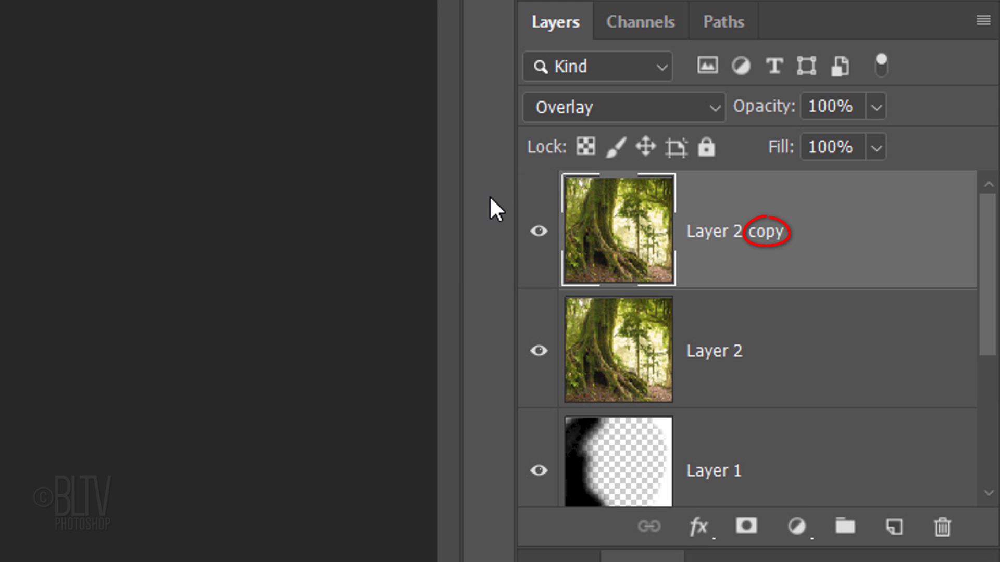
left_click(580, 111)
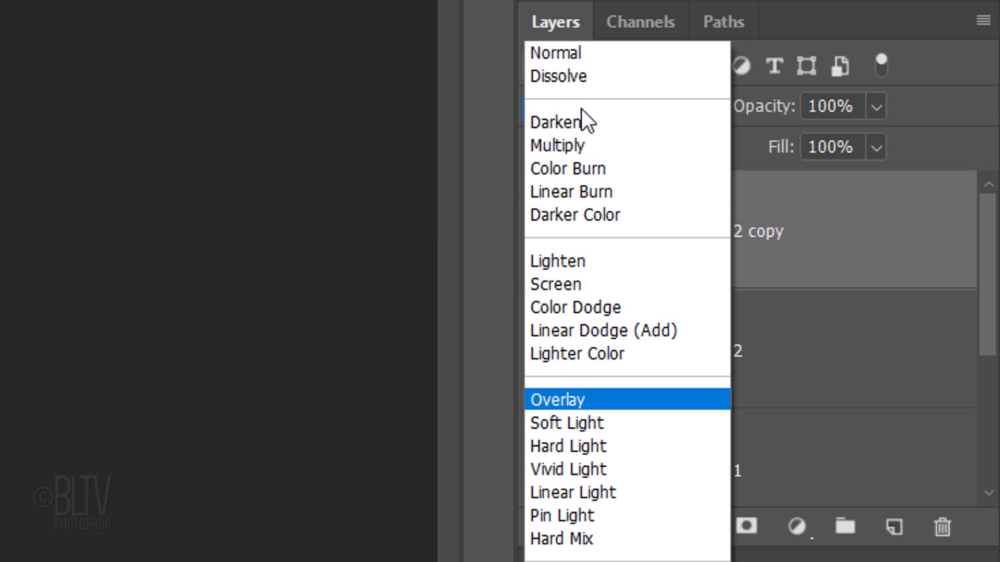
left_click(574, 59)
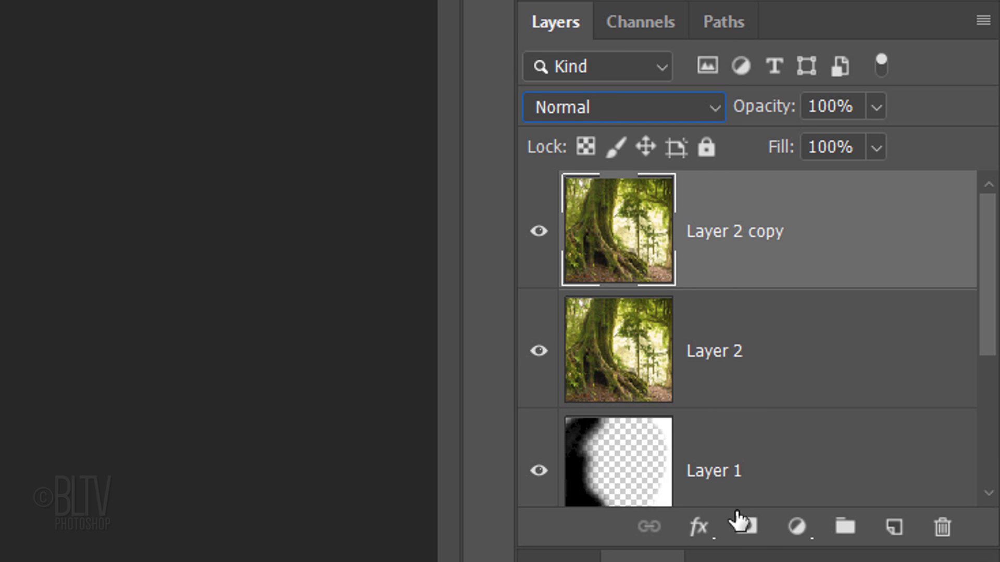
left_click(748, 529)
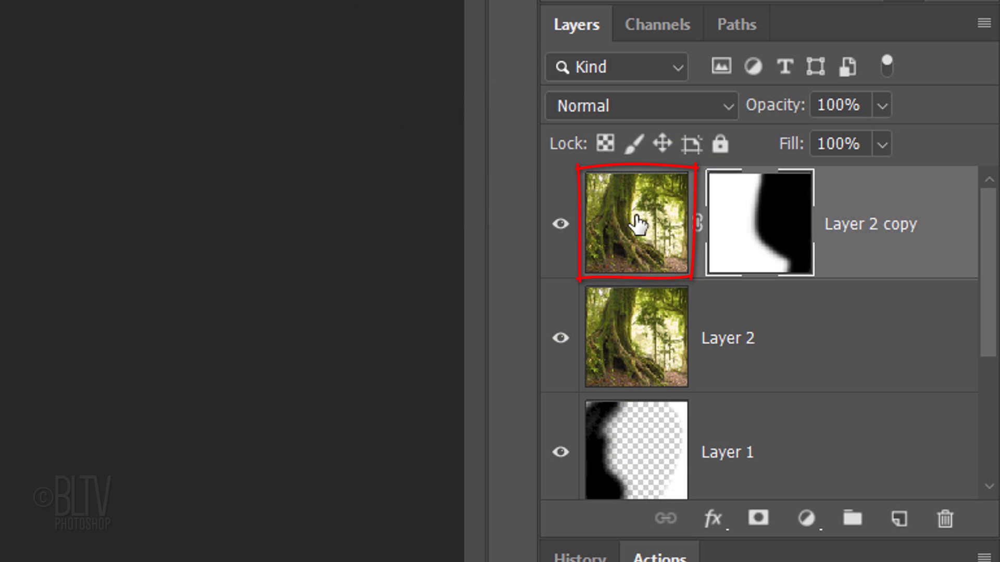
- Apply the Accented Edges Filter Gallery effect to the Layer 2 copy image
left_click(639, 226)
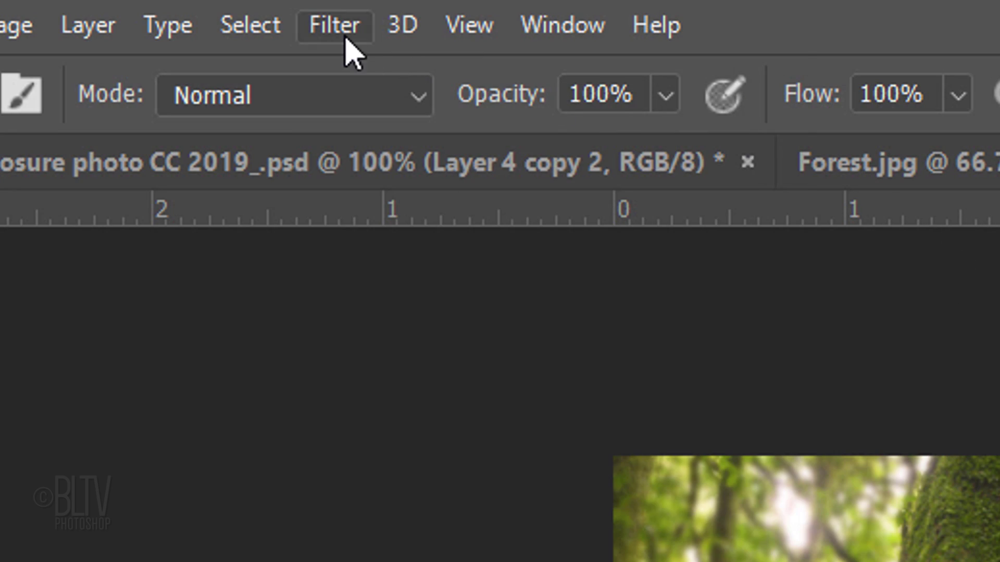
left_click(345, 37)
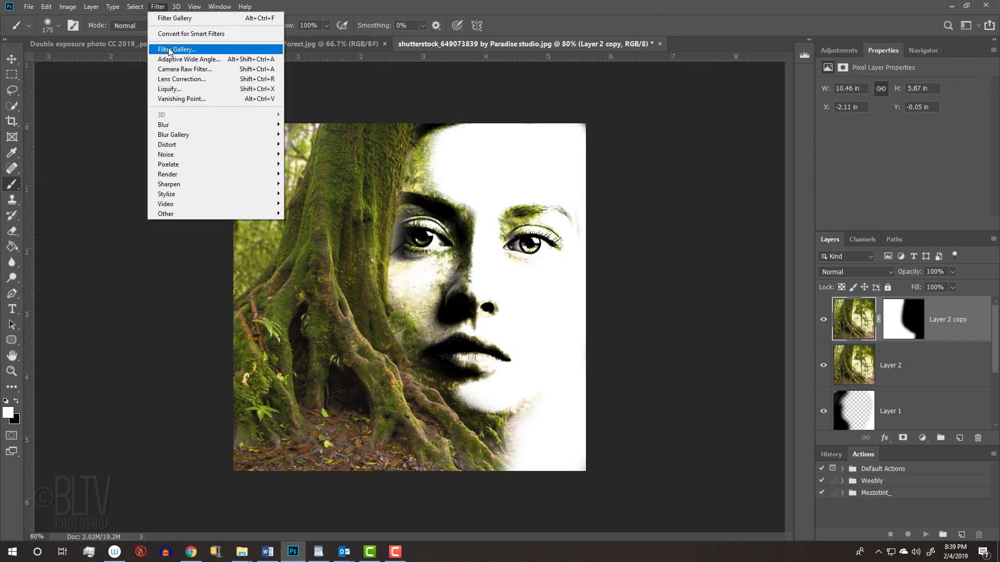
left_click(374, 180)
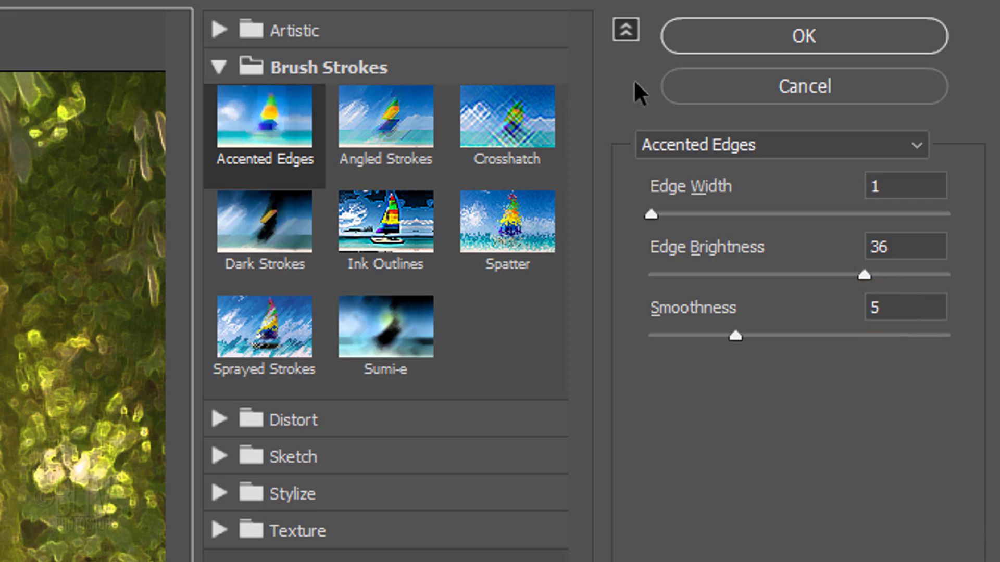
left_click(798, 37)
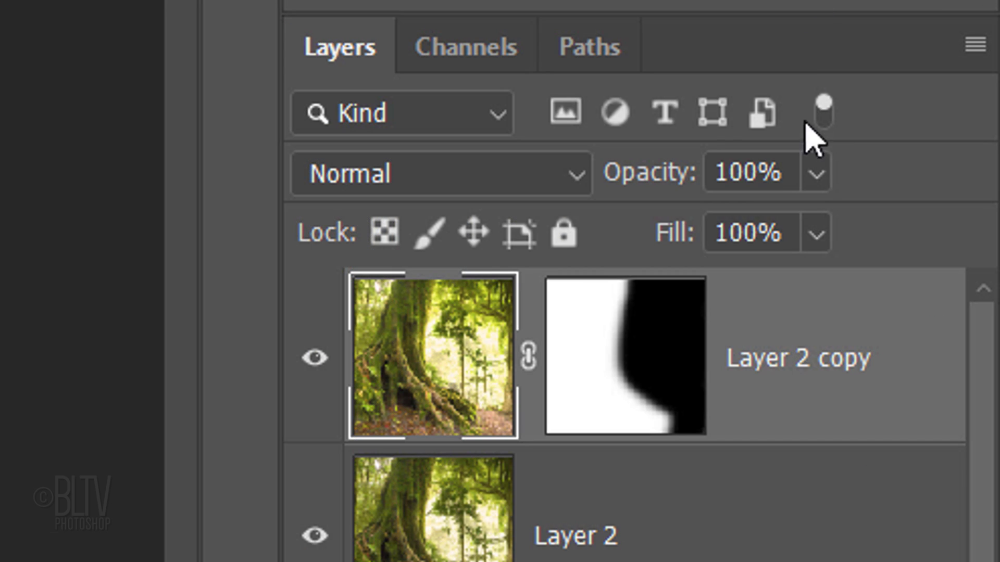
- Lower the Layer 2 copy's opacity to 67%
left_click(952, 271)
left_click_drag(952, 284, 939, 286)
left_click_drag(772, 248, 764, 247)
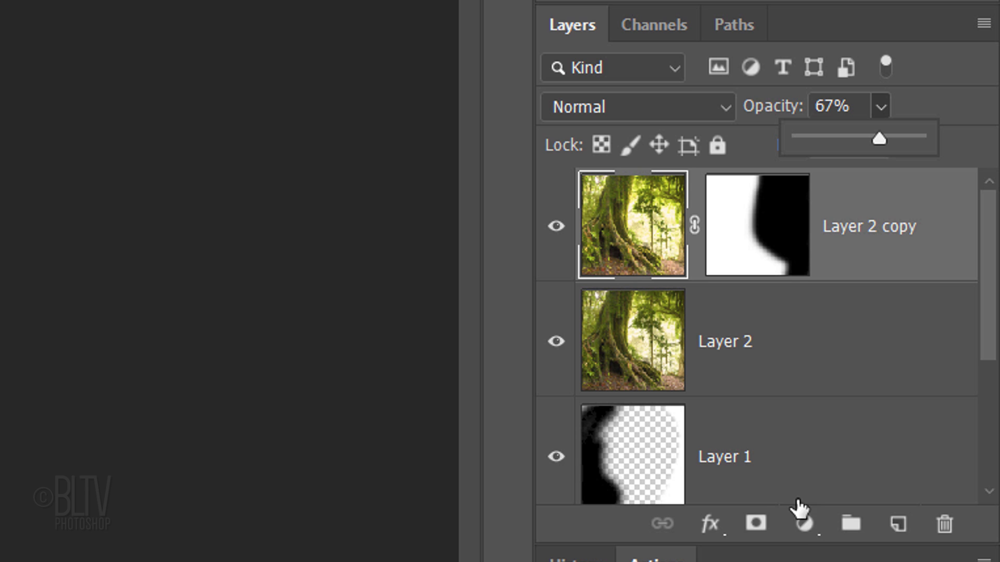
- Add a Curves adjustment layer clipped to the masked forest Layer 2 copy
left_click(803, 525)
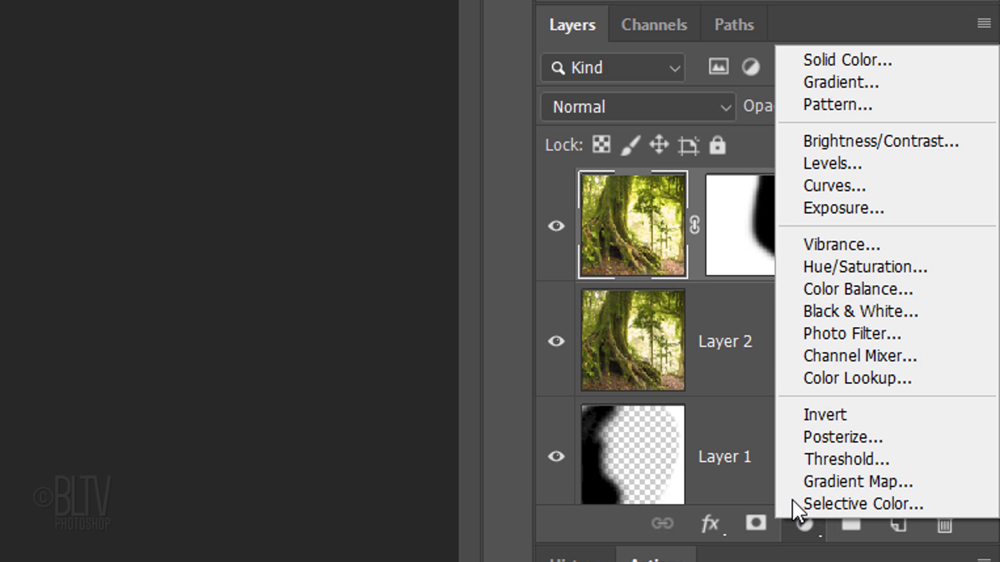
left_click(832, 195)
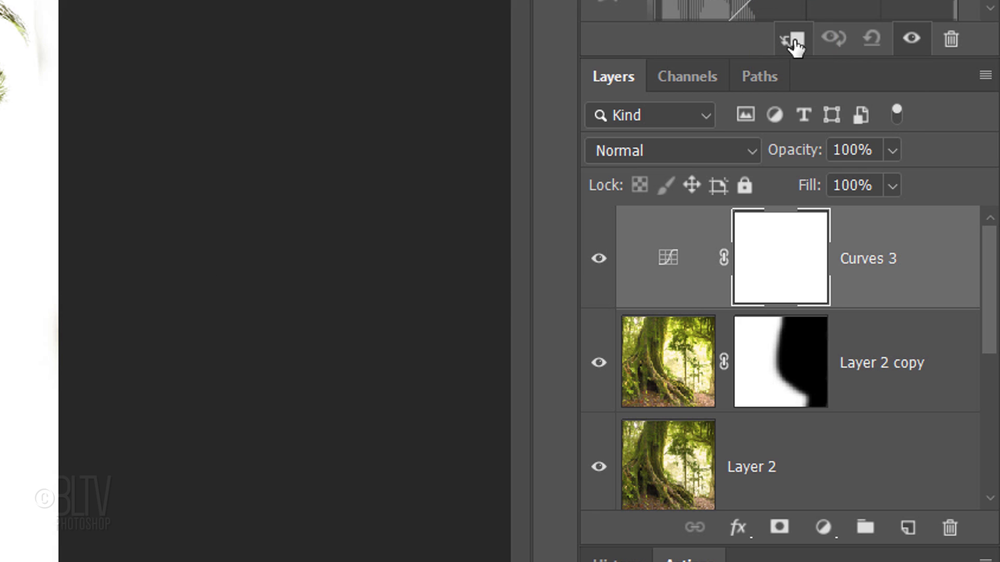
left_click(793, 41)
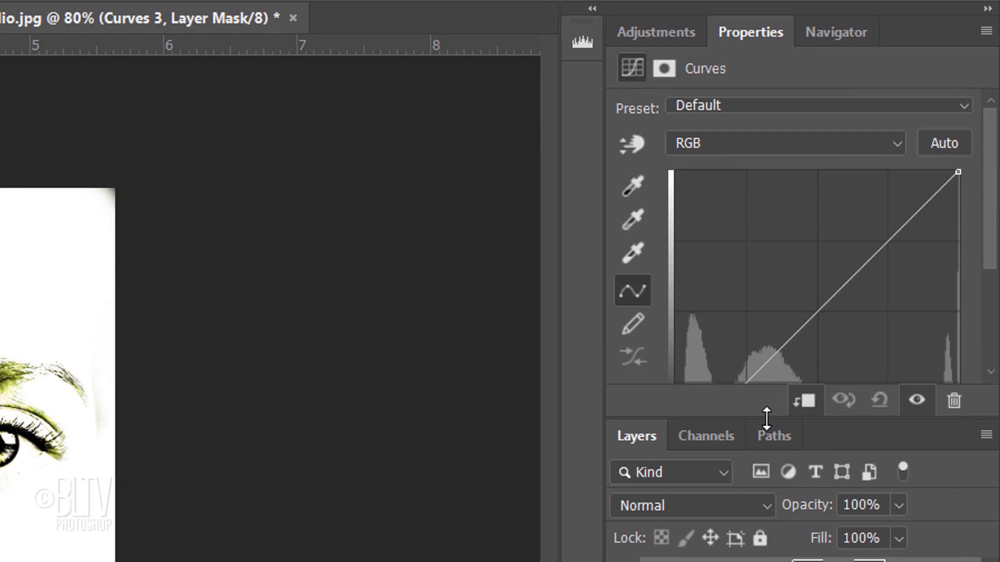
- Pull a Curves 3 point from input 82 down to output 49 to darken the forest copy
left_click_drag(765, 366, 763, 542)
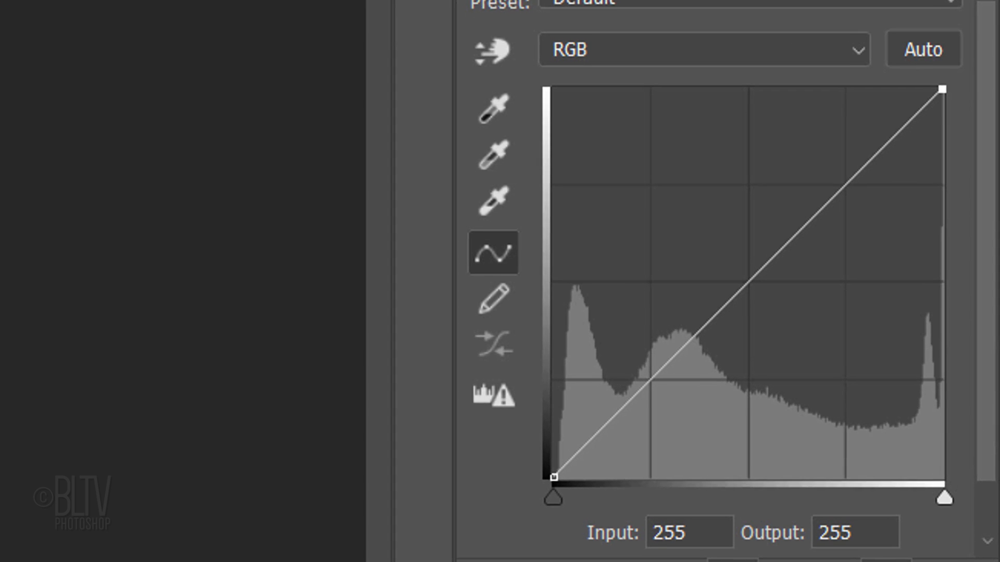
left_click(614, 401)
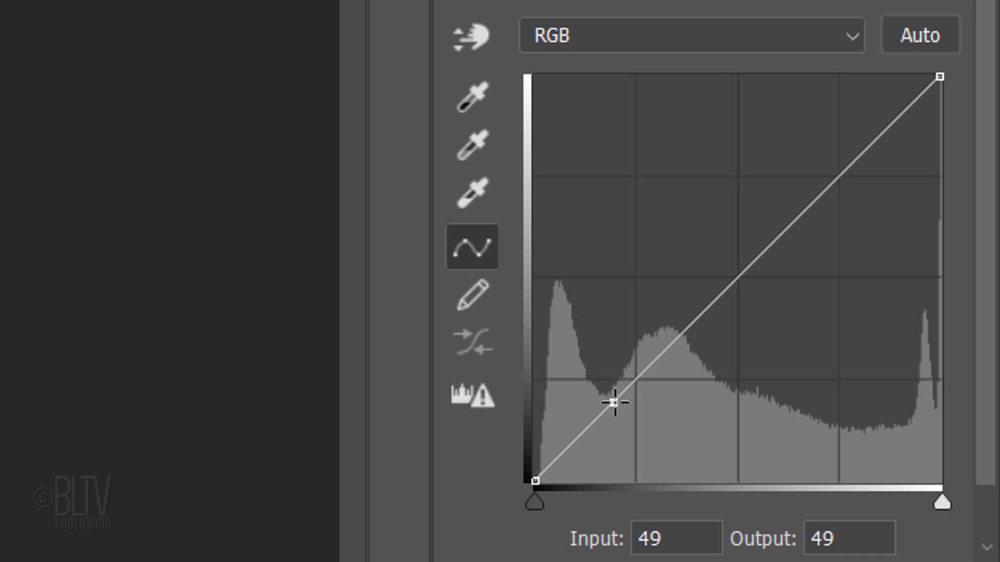
left_click_drag(615, 402, 667, 402)
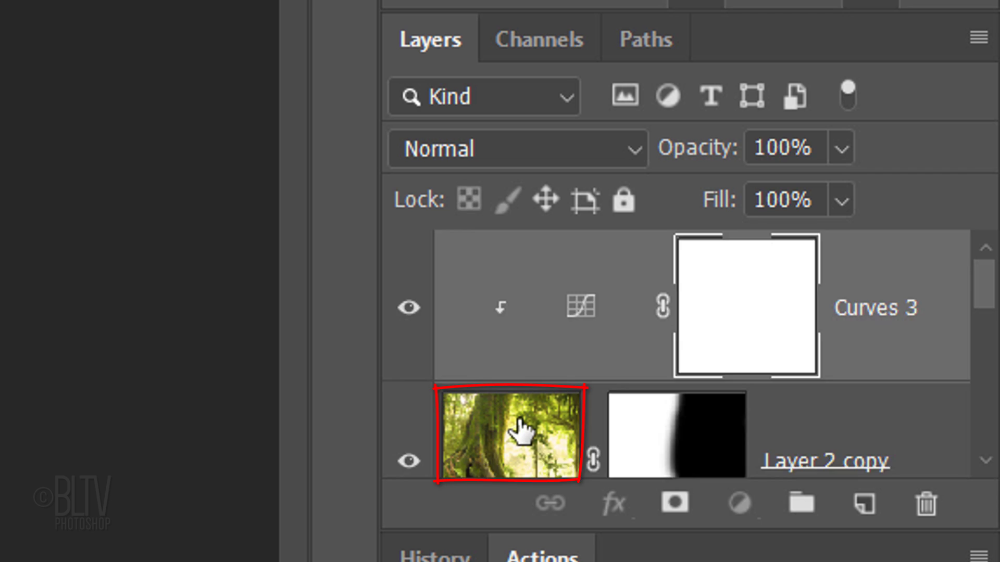
- Select the Layer 2 copy image thumbnail and bring up the Dodge tool group
left_click(523, 431)
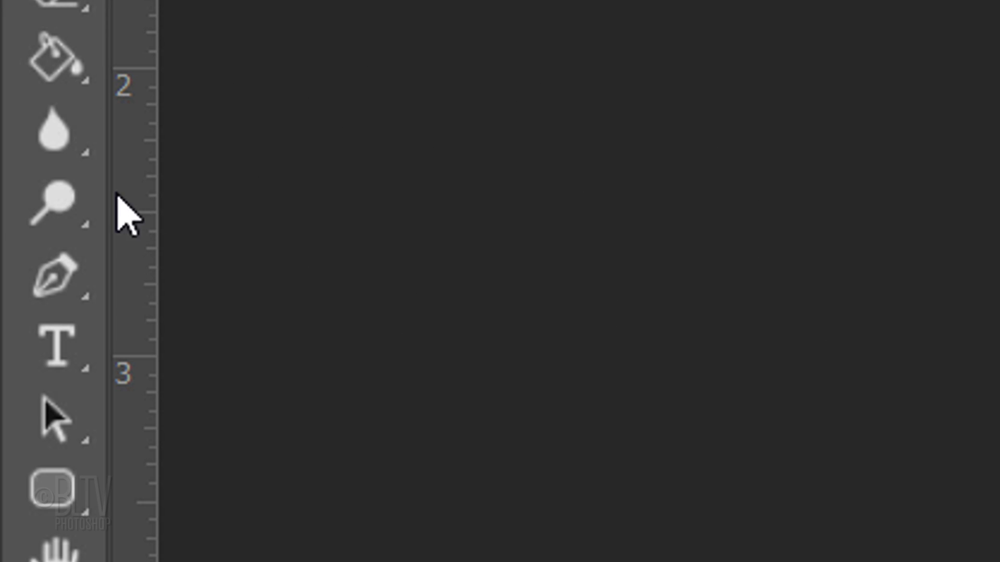
right_click(57, 204)
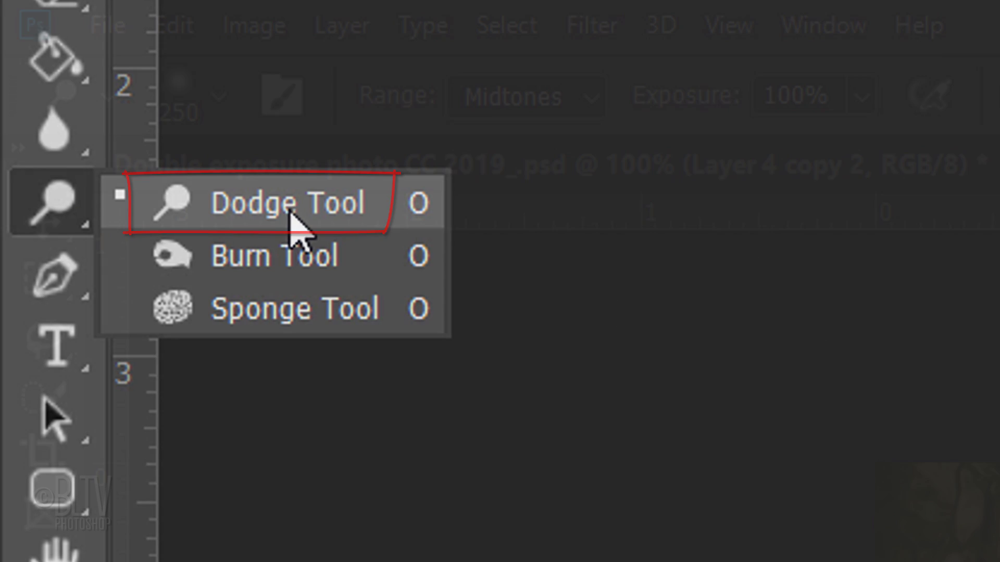